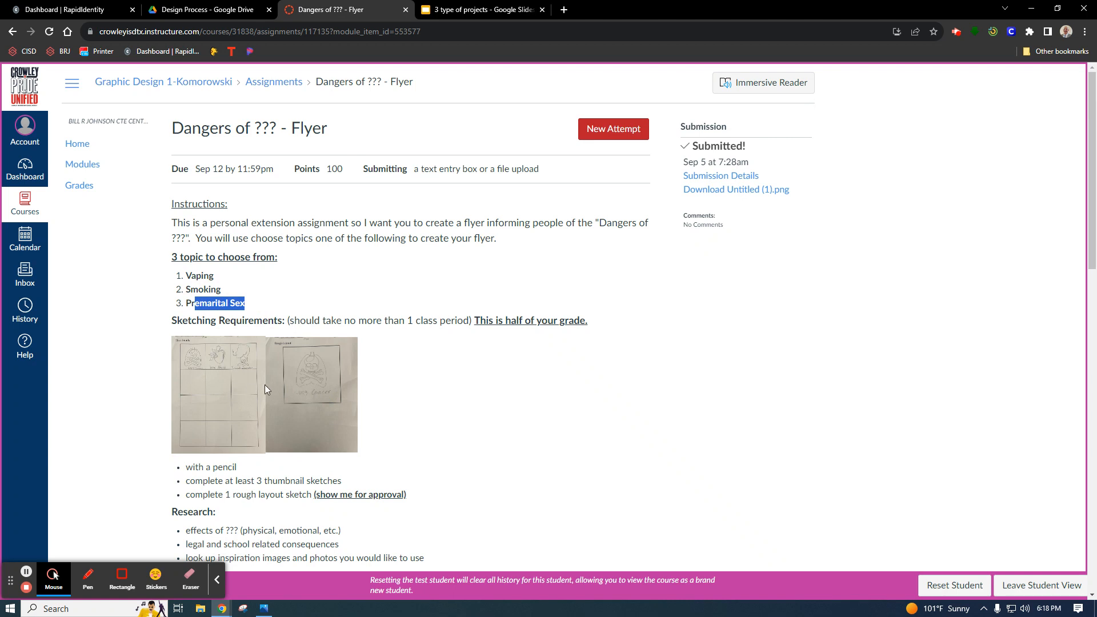
Step: Review the thumbnail sketch and rough layout templates in the Design Process Drive folder alongside the assignment, and close the folder
click(218, 12)
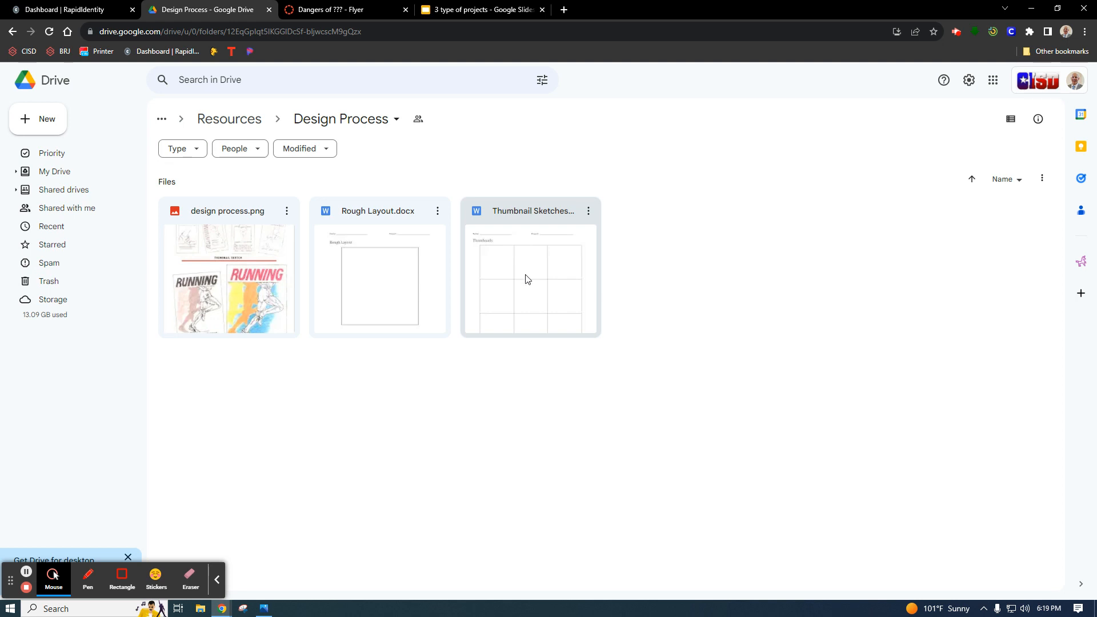
click(327, 9)
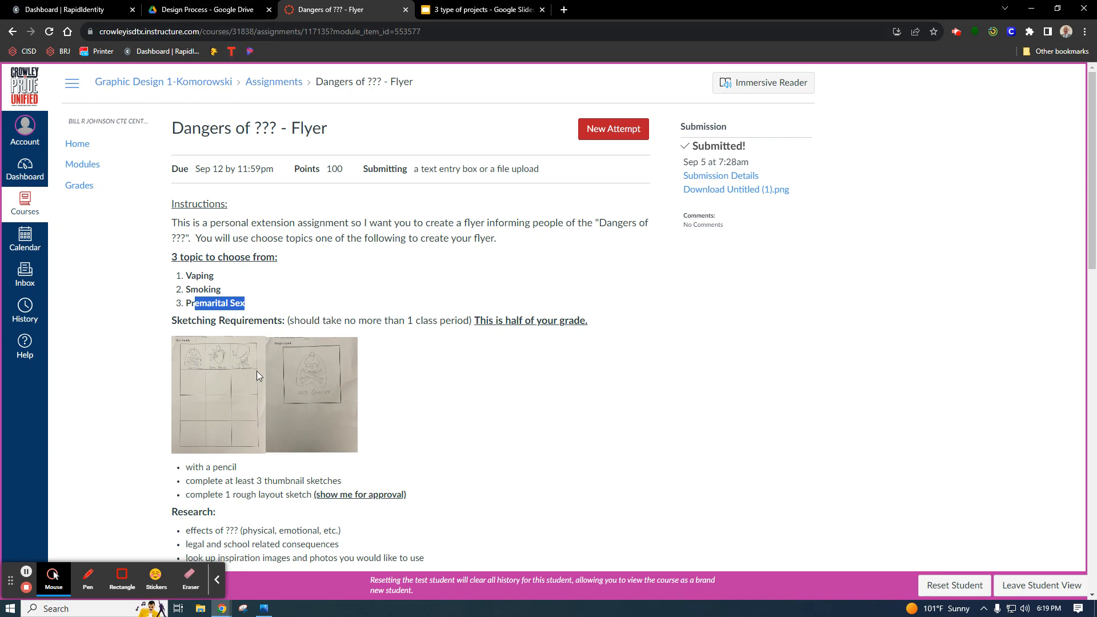
click(210, 10)
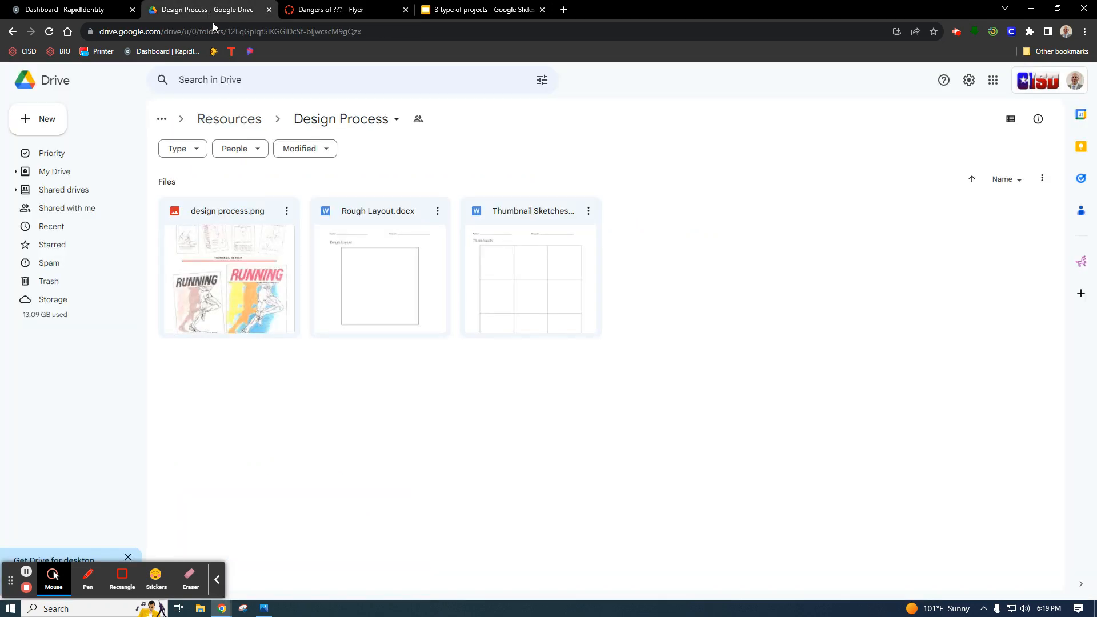
click(269, 9)
Step: Read the assignment's sketching and research requirements and open its linked Drive folder of student examples
scroll(435, 397, down, 3)
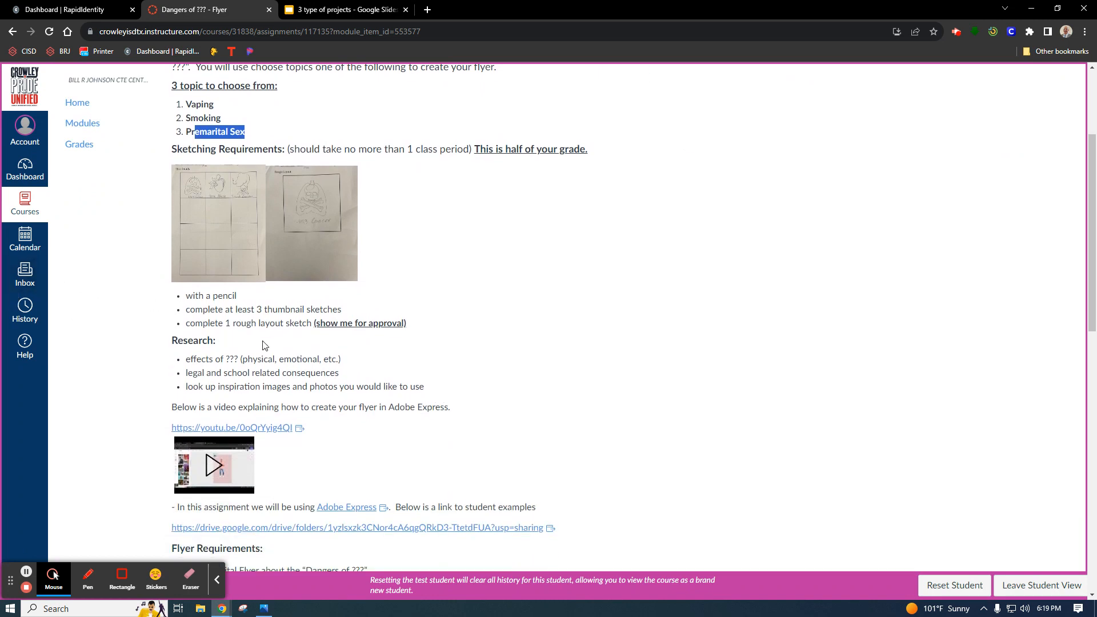
scroll(272, 359, down, 1)
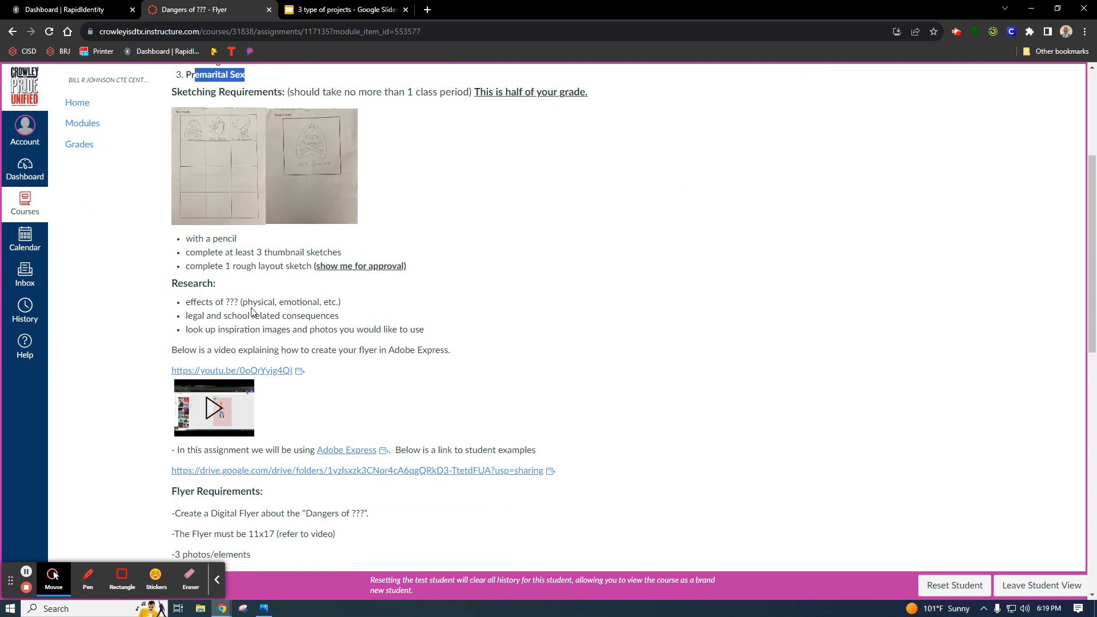
scroll(254, 311, down, 2)
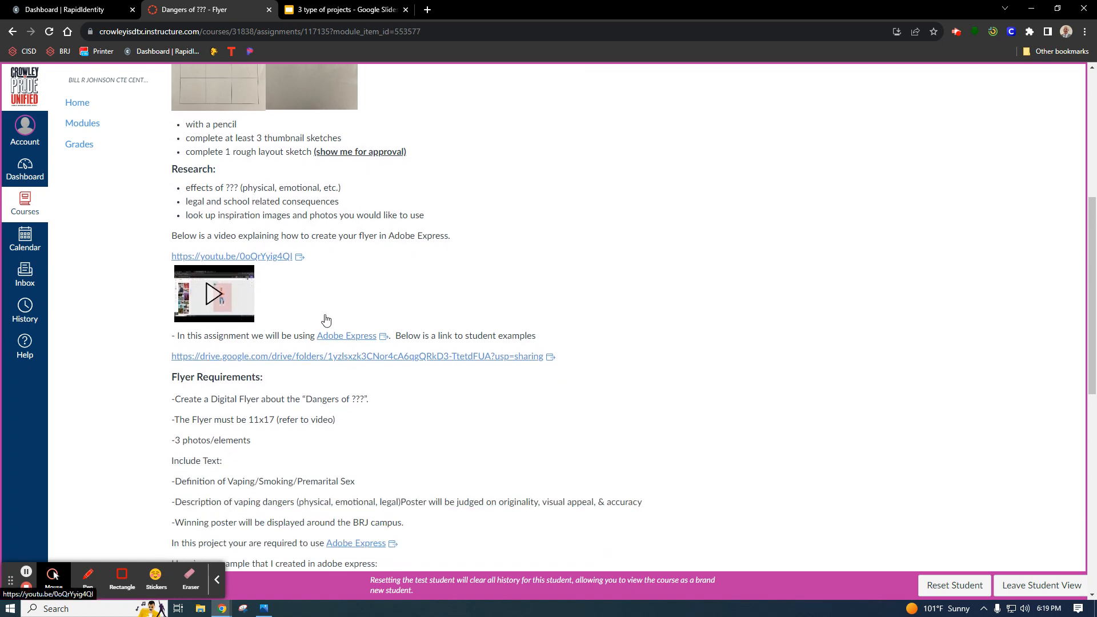
click(367, 357)
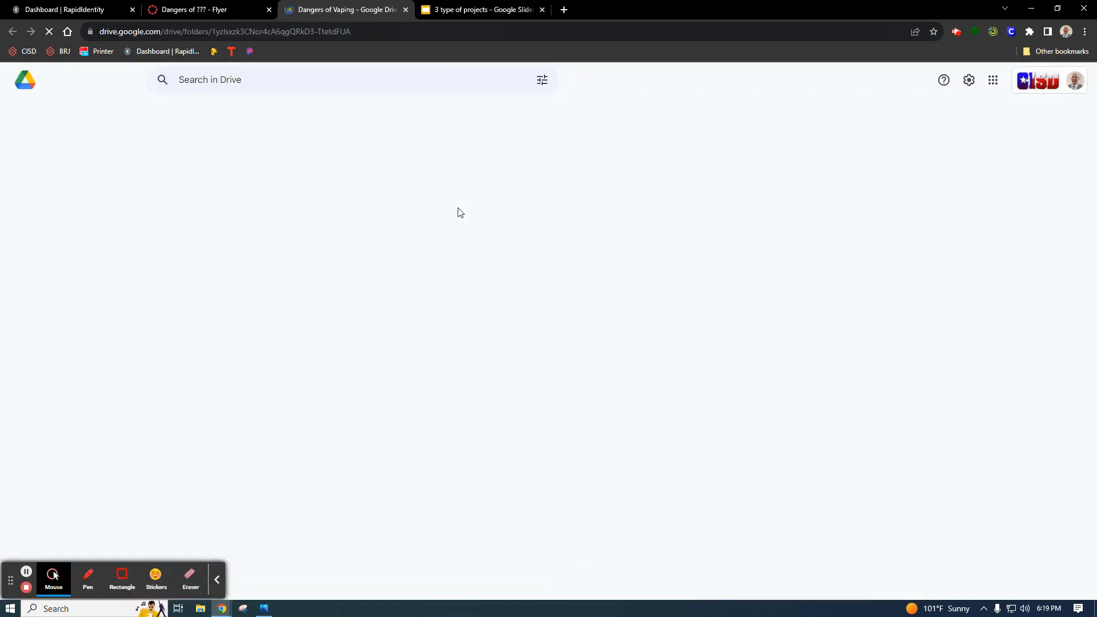
scroll(390, 316, down, 2)
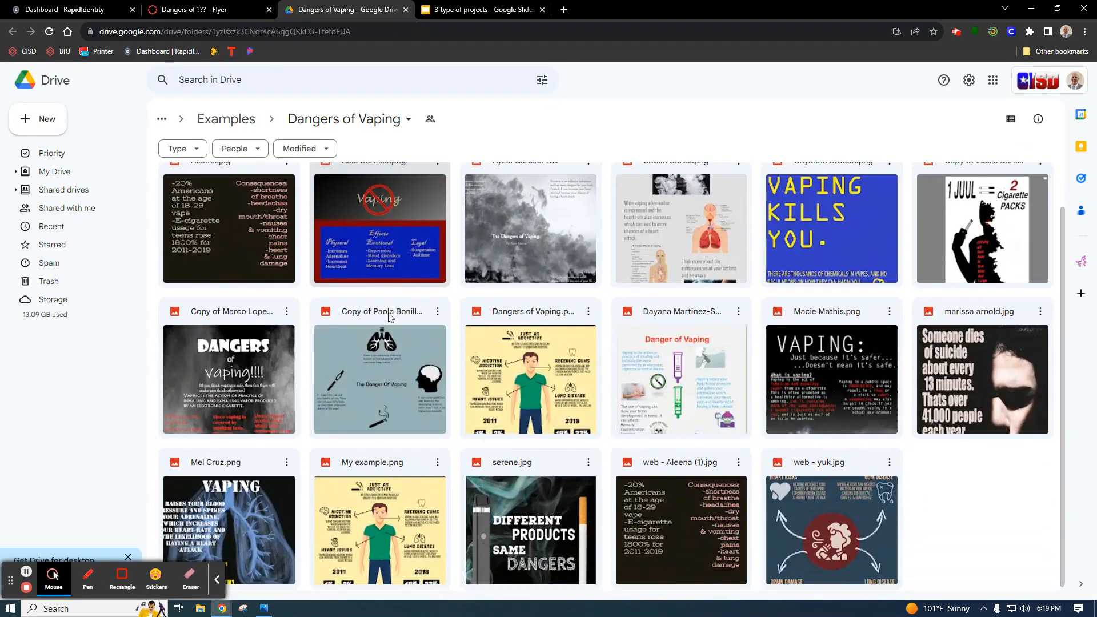
Step: View web - yuk.jpg, the blue lungs poster and the white "Danger of Vaping" flyer at full size, closing each preview
double_click(804, 530)
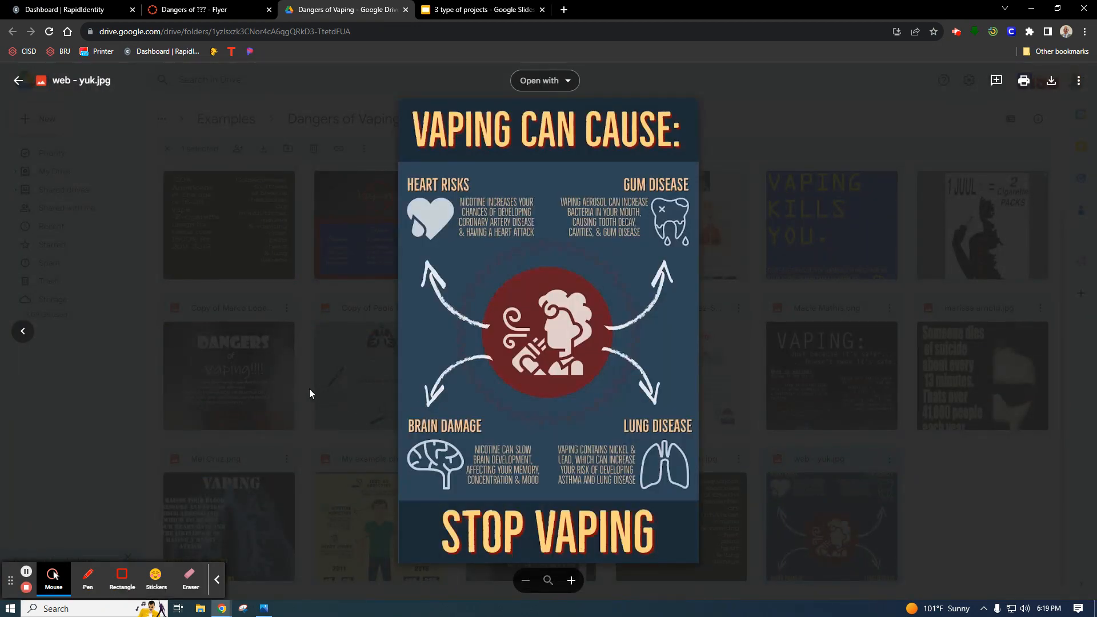
click(207, 346)
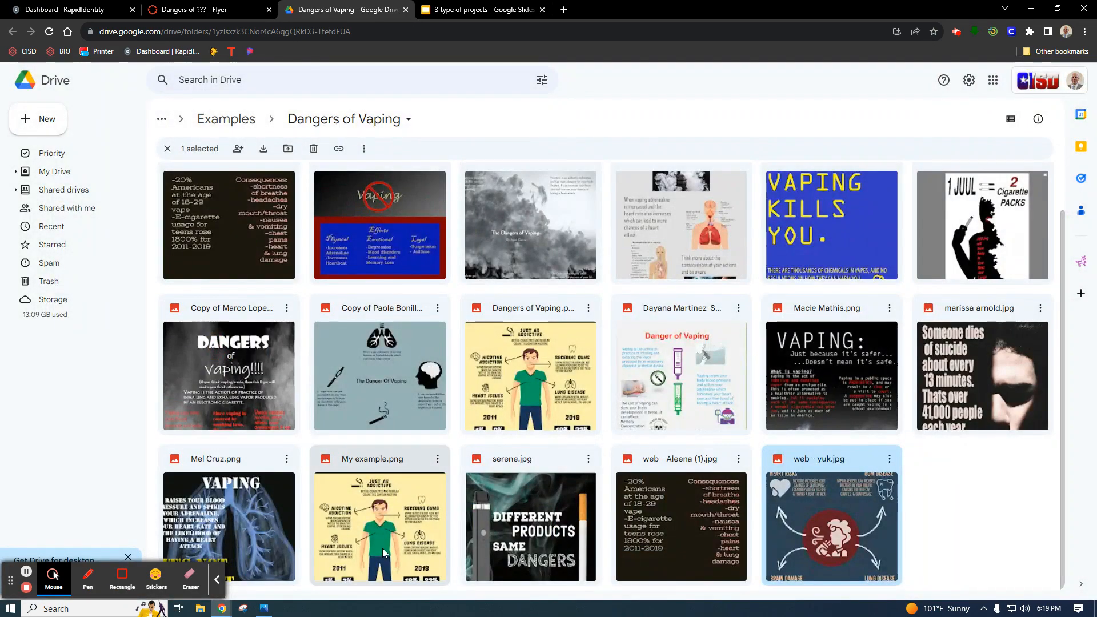
double_click(247, 507)
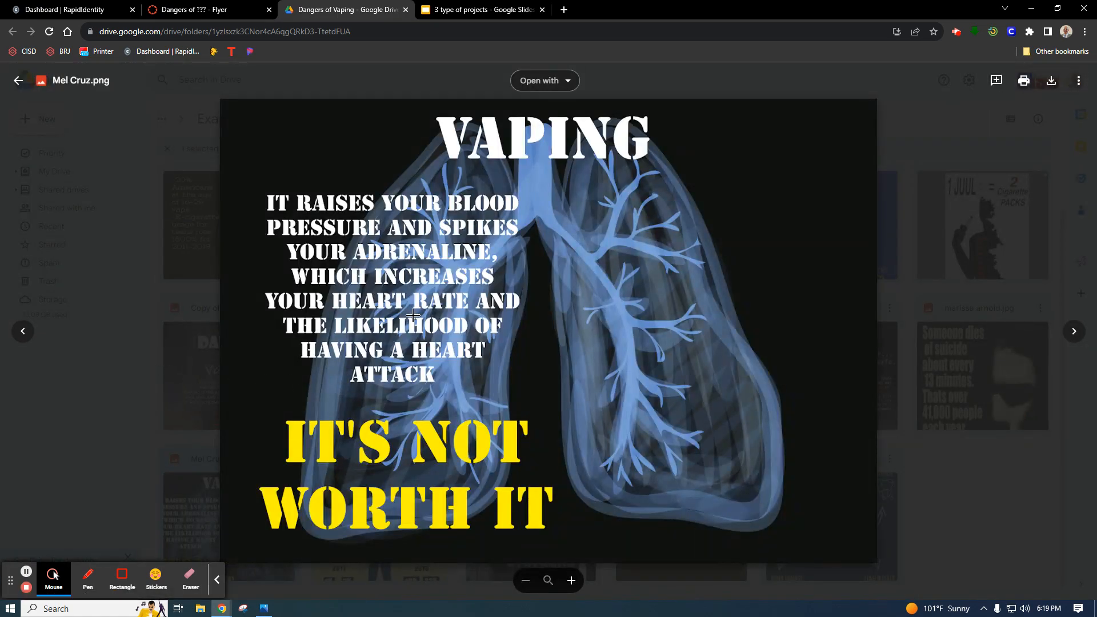
click(98, 353)
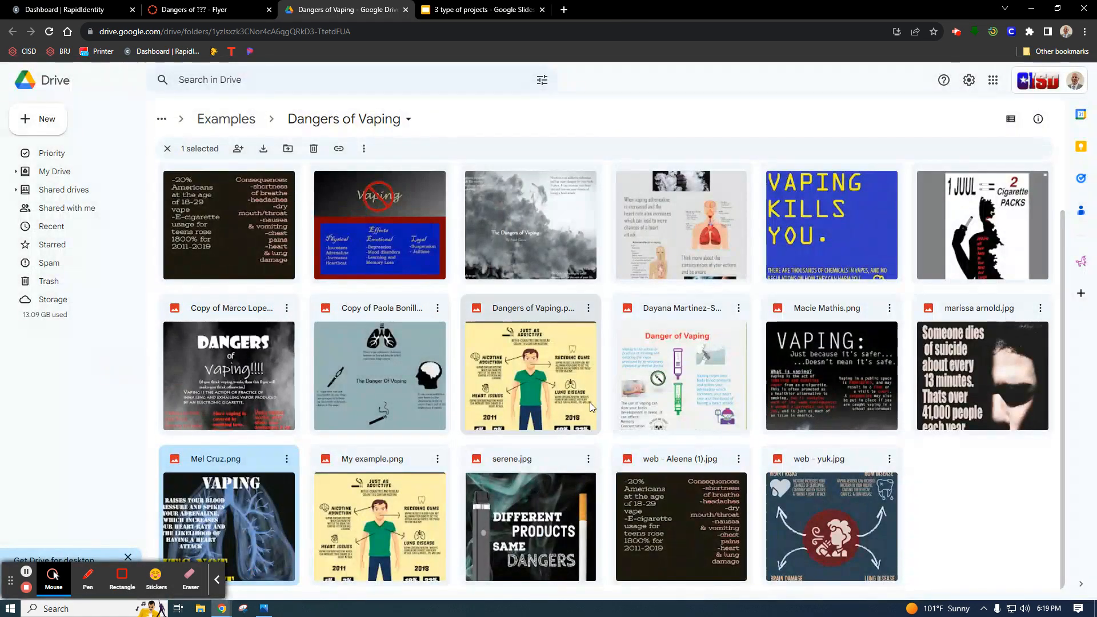
double_click(653, 391)
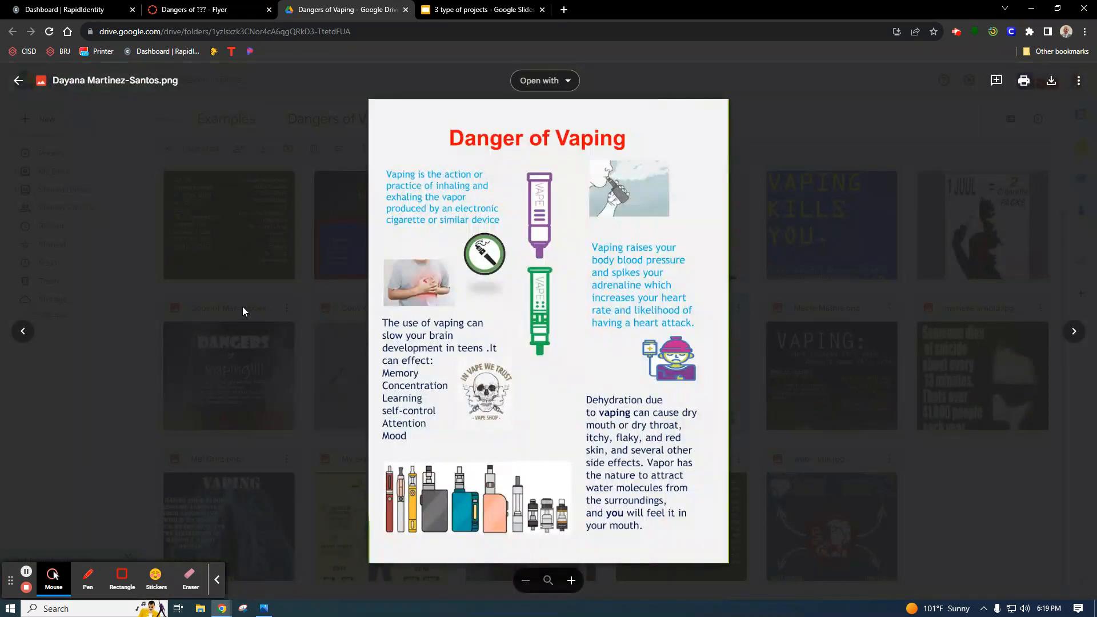
click(217, 304)
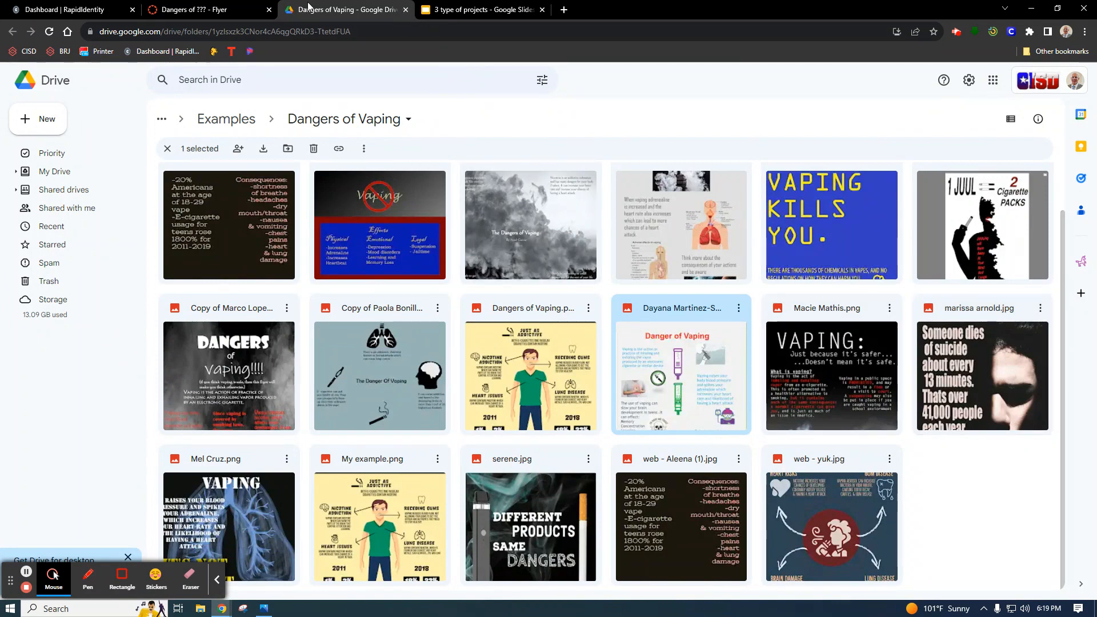
Step: Return to the flyer assignment, follow its Adobe Express link below the flyer requirements, and sign in with the suggested Google account
click(217, 9)
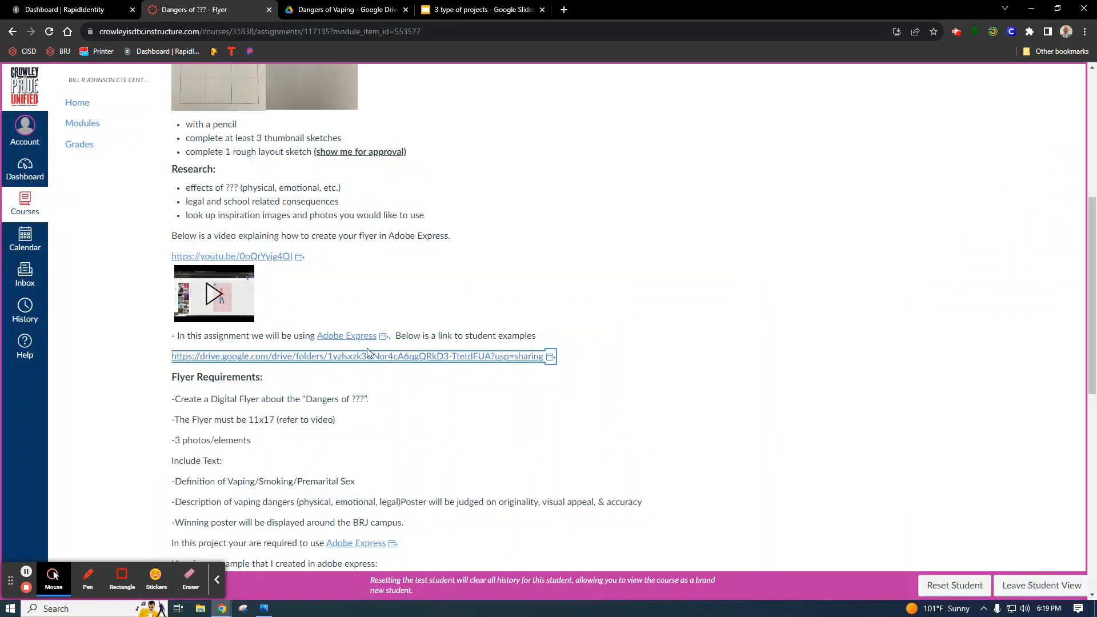
scroll(367, 353, down, 1)
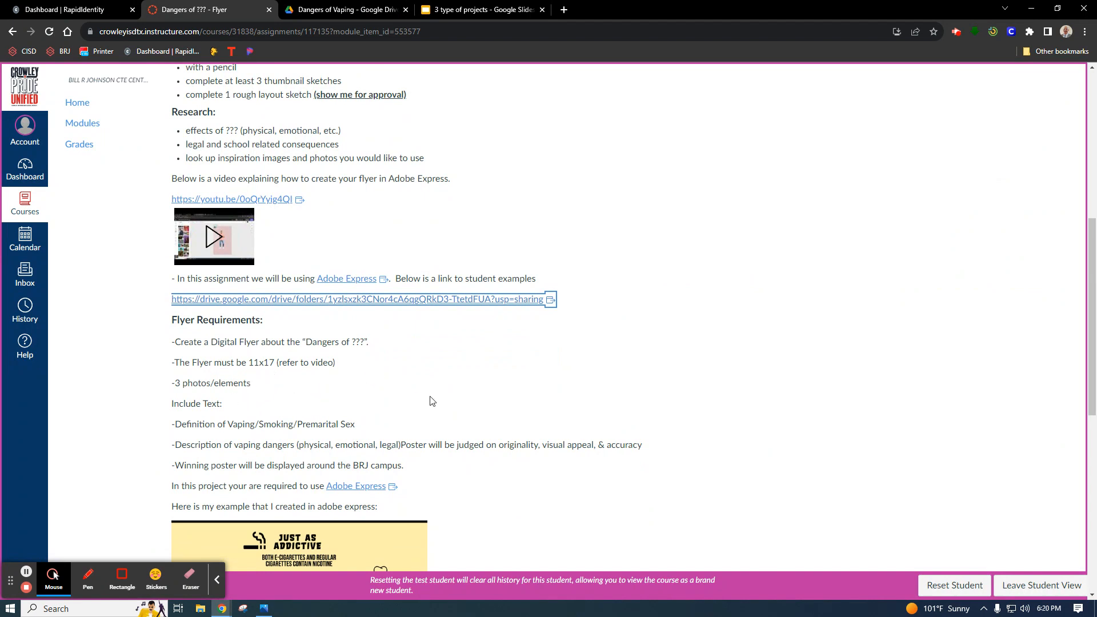
scroll(433, 401, down, 1)
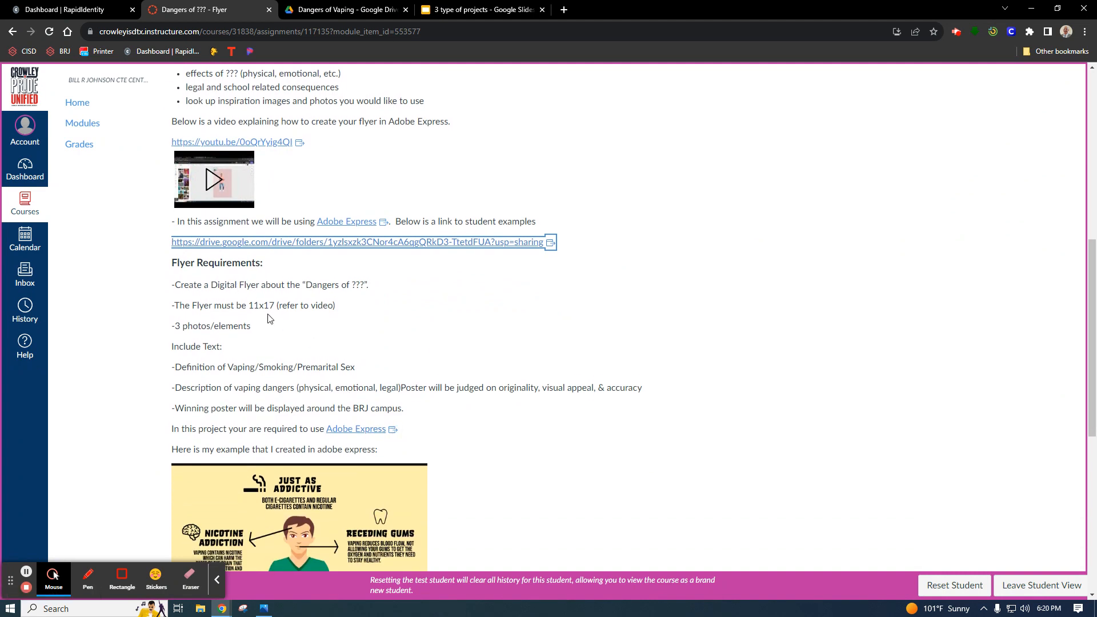
click(365, 430)
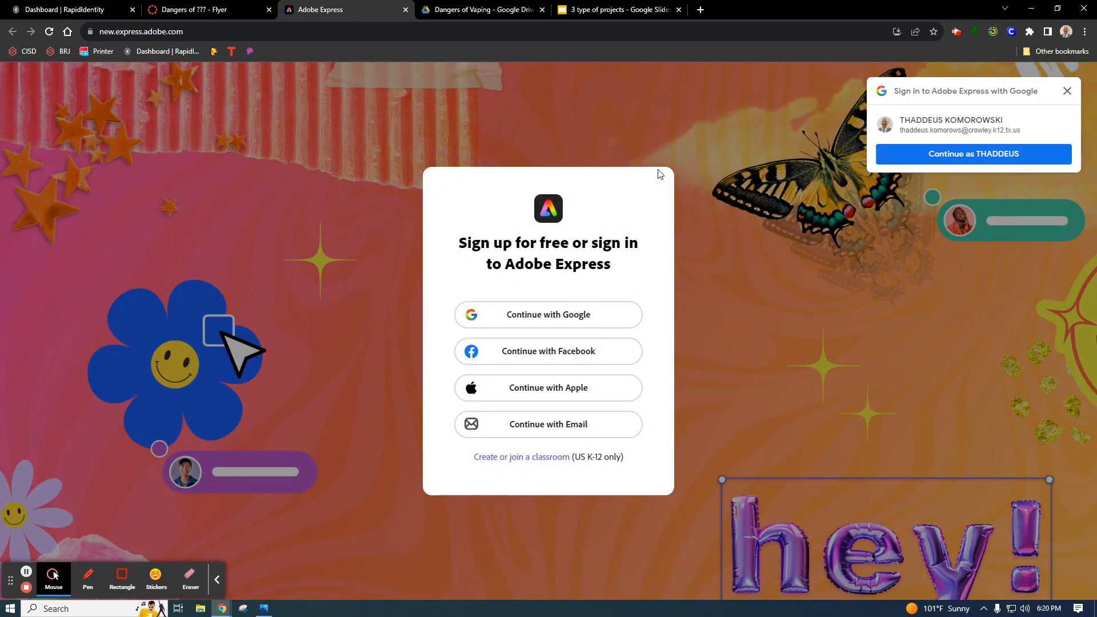
click(898, 160)
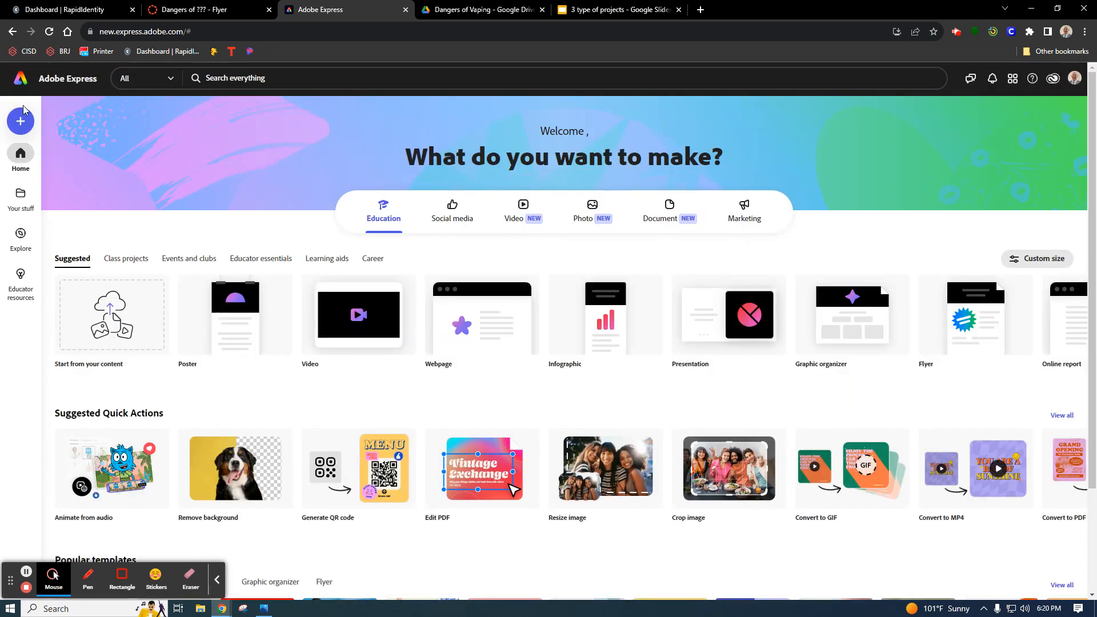
Step: Search the creation options for "flyer" and start a new blank Flyer project
click(20, 121)
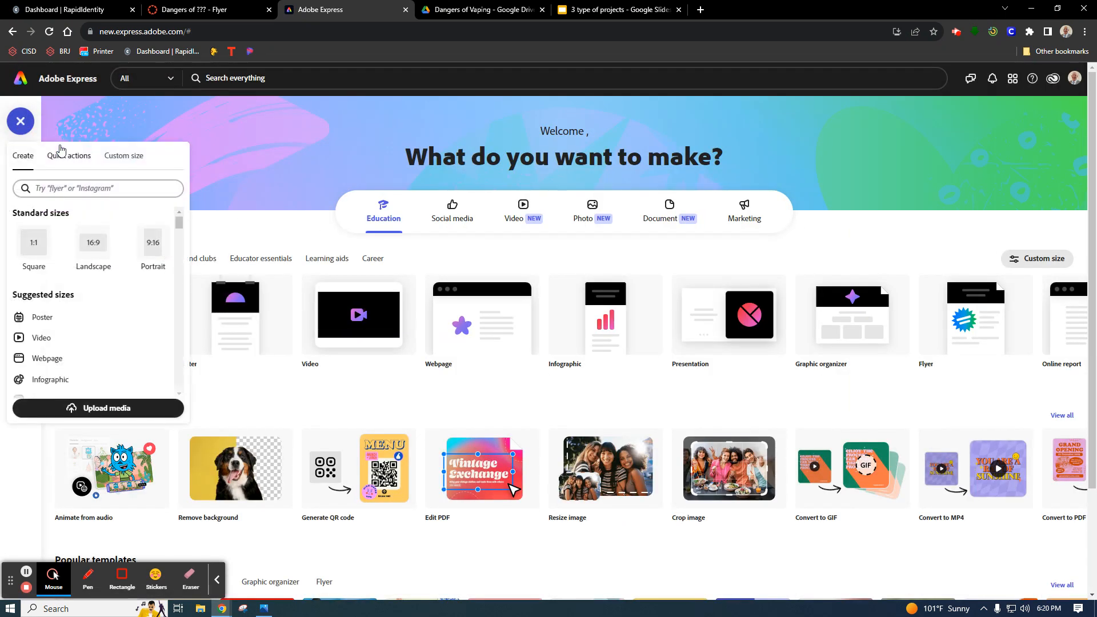
click(70, 190)
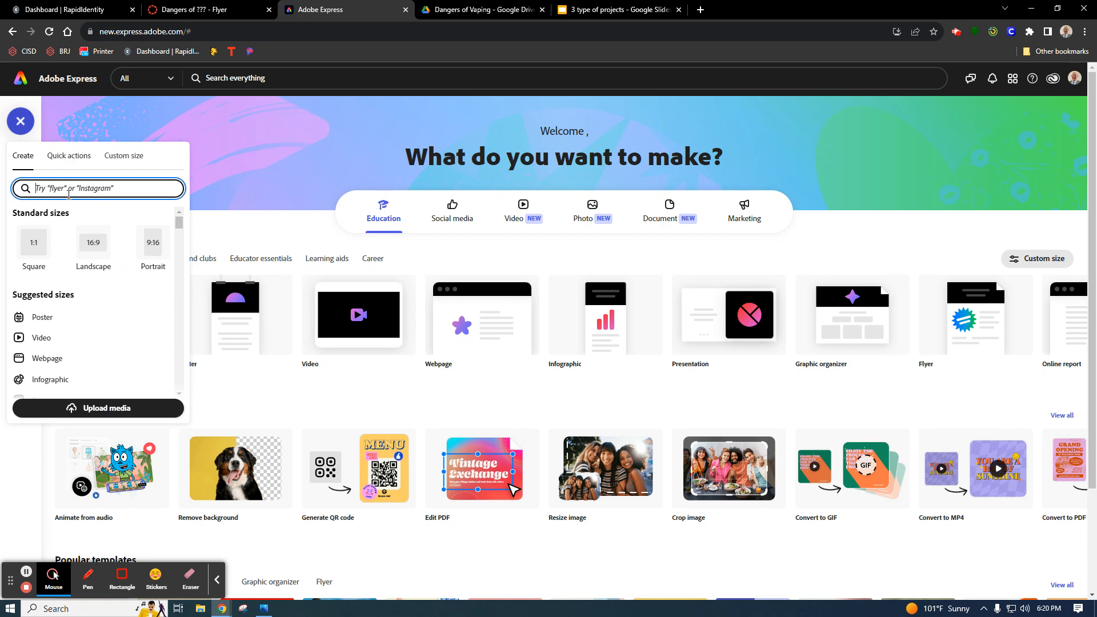
text(fly)
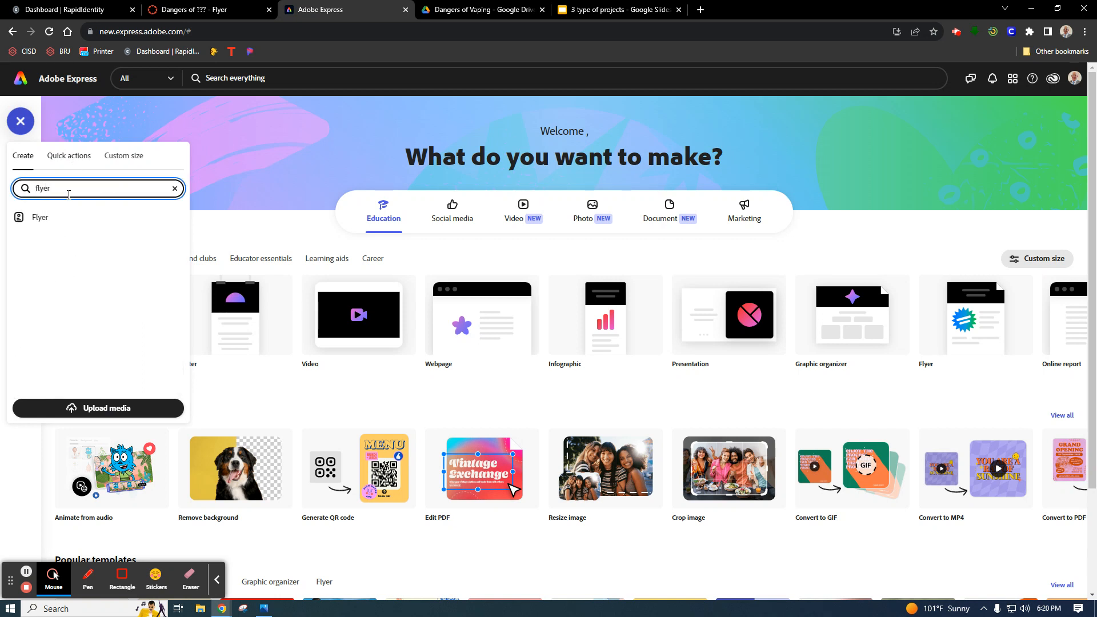
text(er)
click(59, 218)
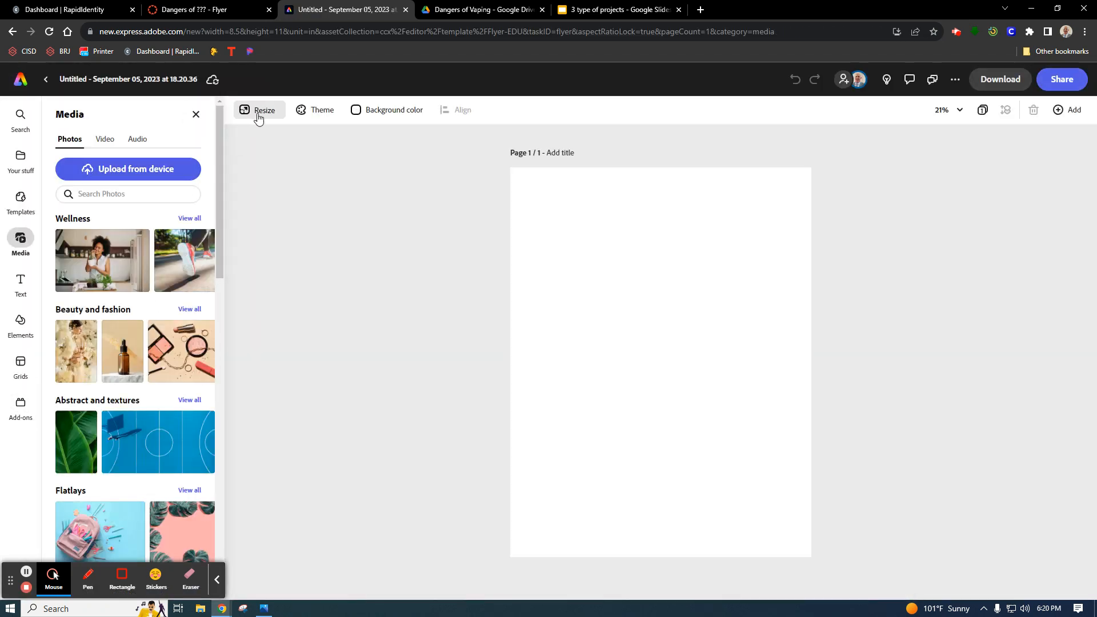
Step: Resize the blank flyer to a custom size of 11 in wide by 17 in high and close the resize settings
click(258, 112)
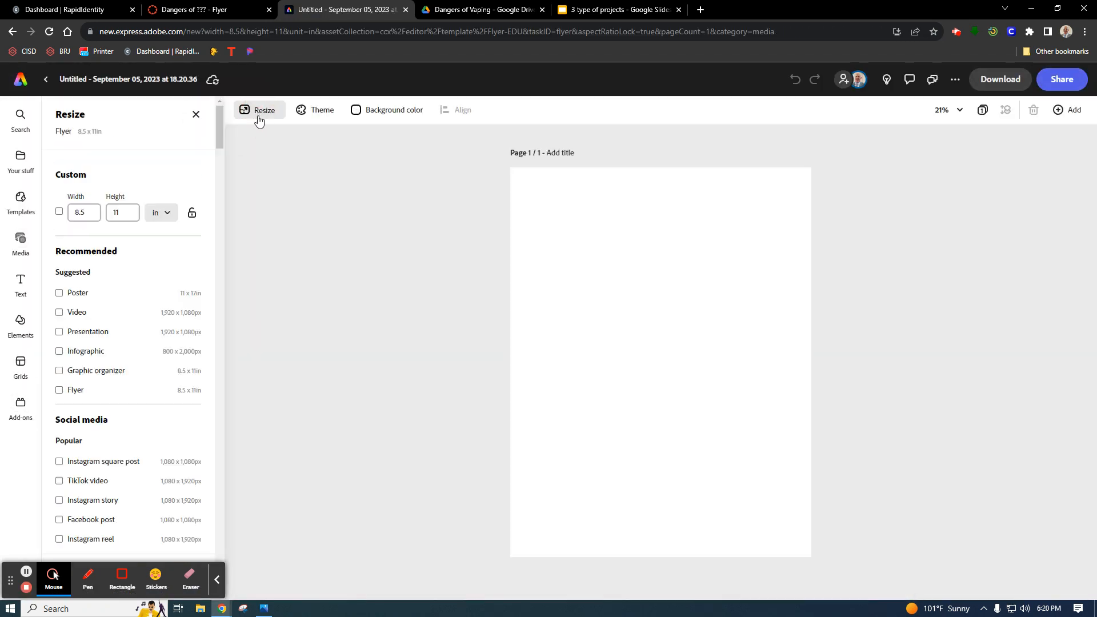
click(87, 215)
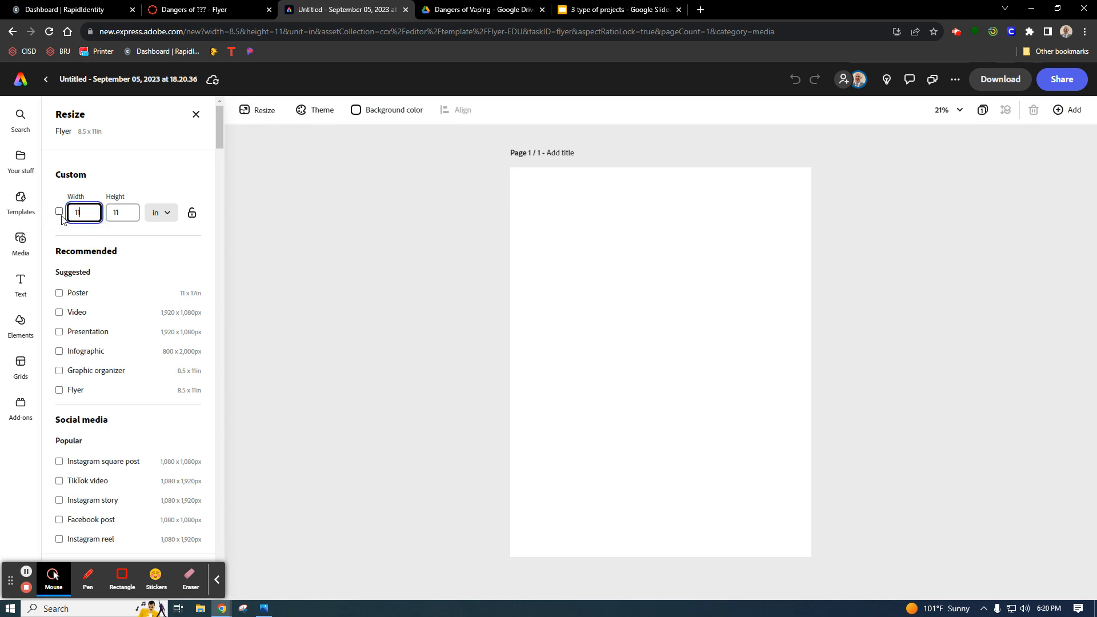
text(11)
click(115, 211)
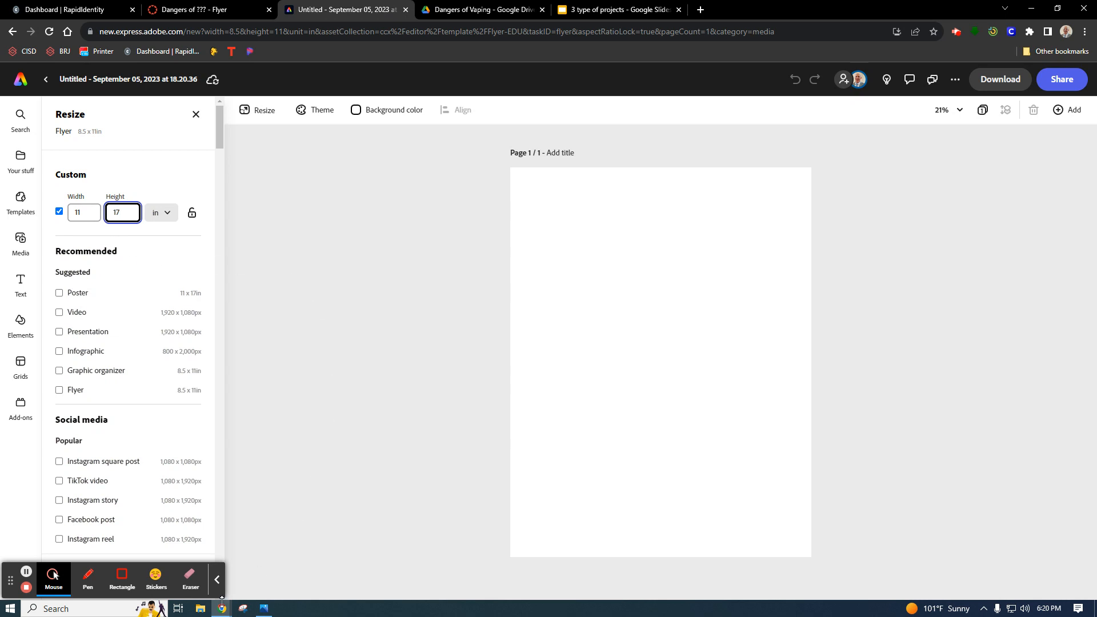
click(217, 579)
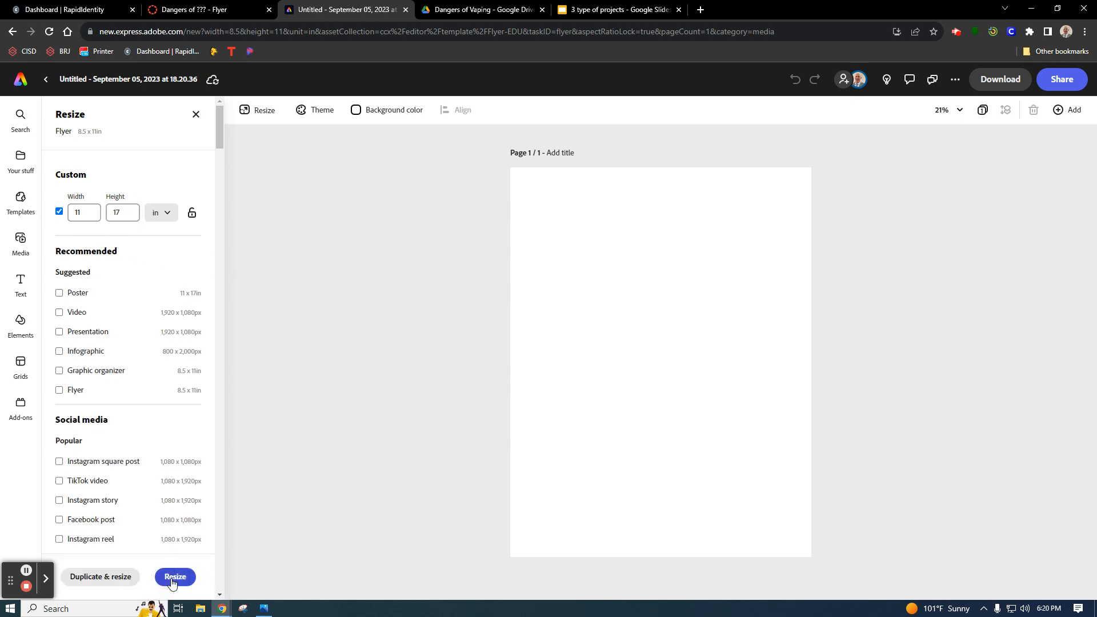
click(175, 576)
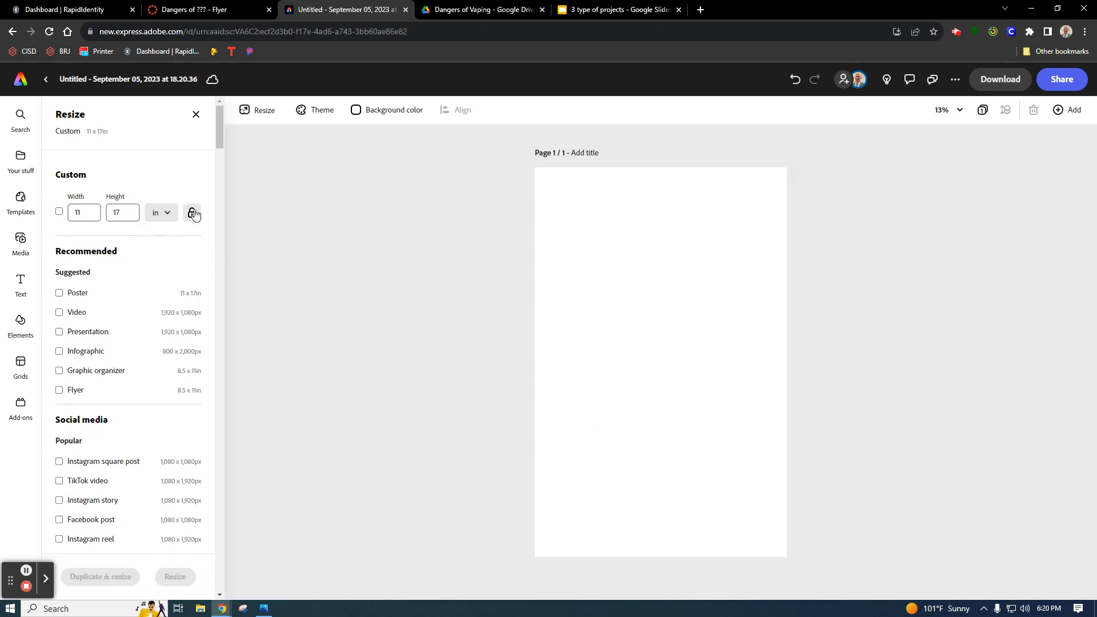
click(196, 115)
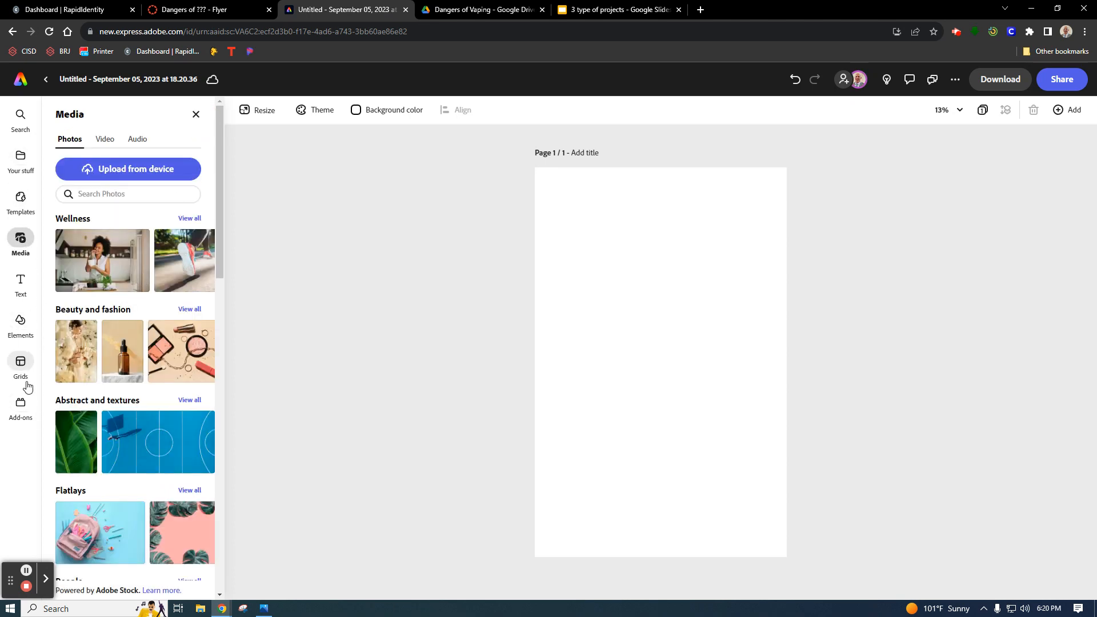
Step: Add a new text box to the flyer page and set its font to Alfarn Regular
click(21, 281)
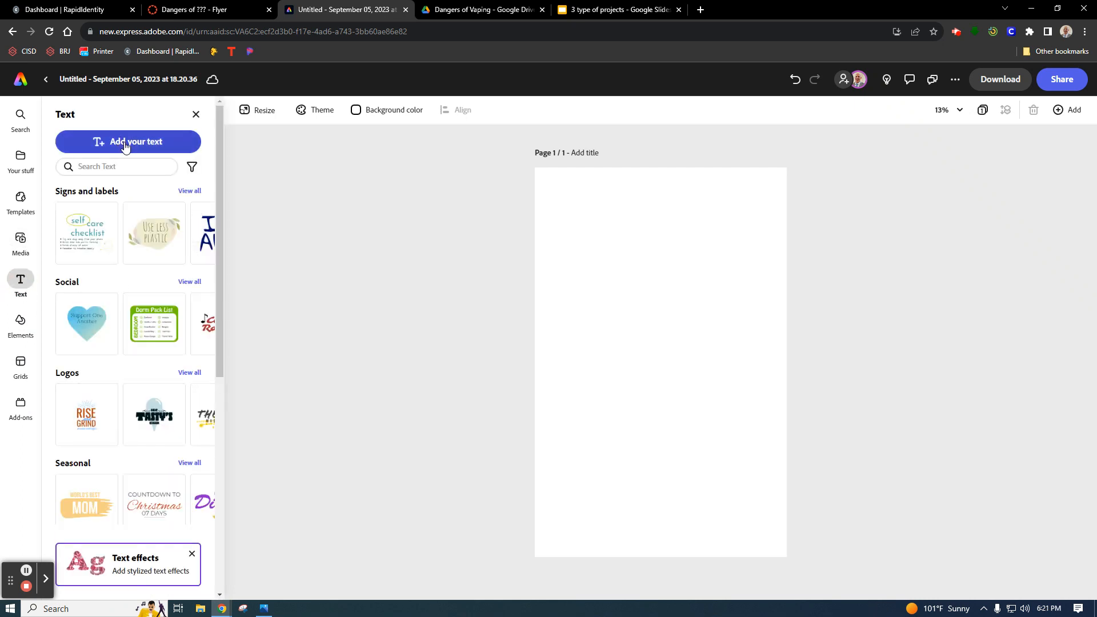
click(126, 143)
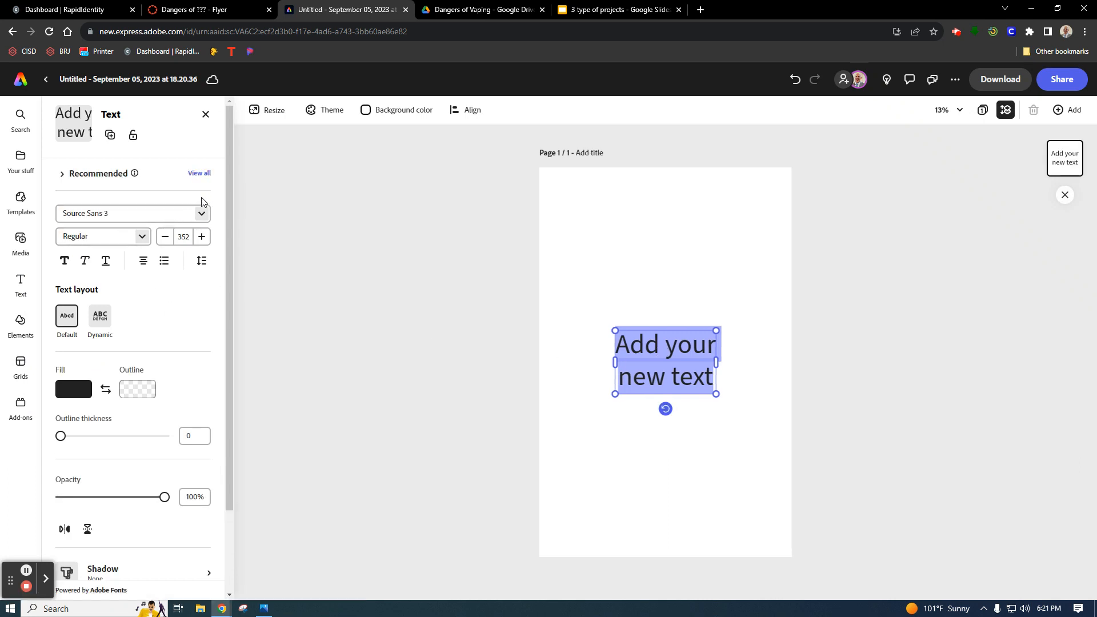
click(201, 211)
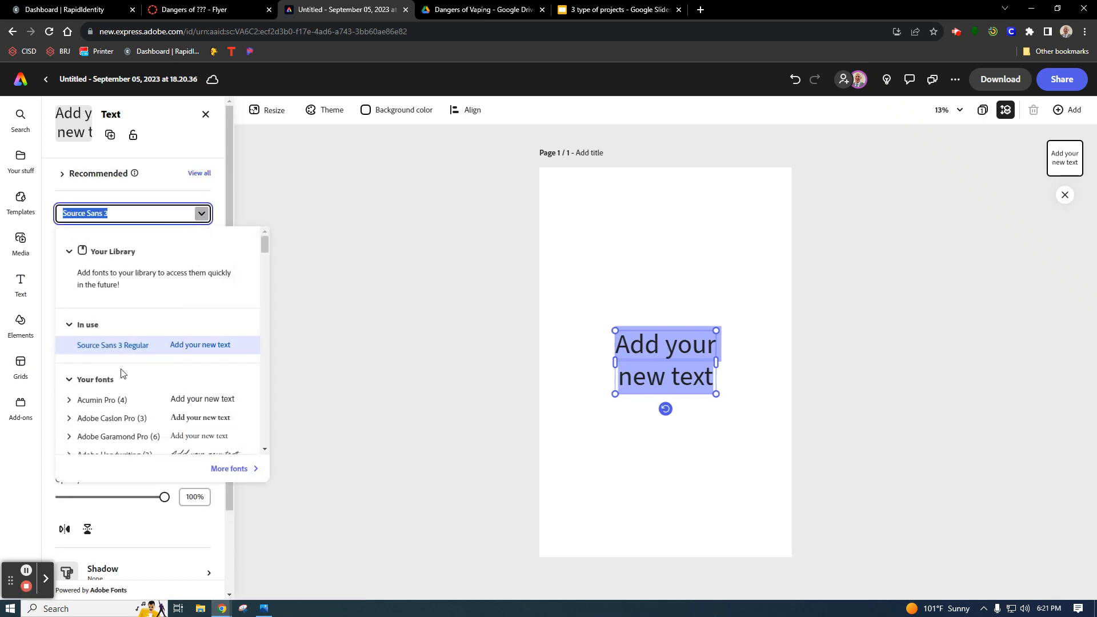
scroll(115, 411, down, 3)
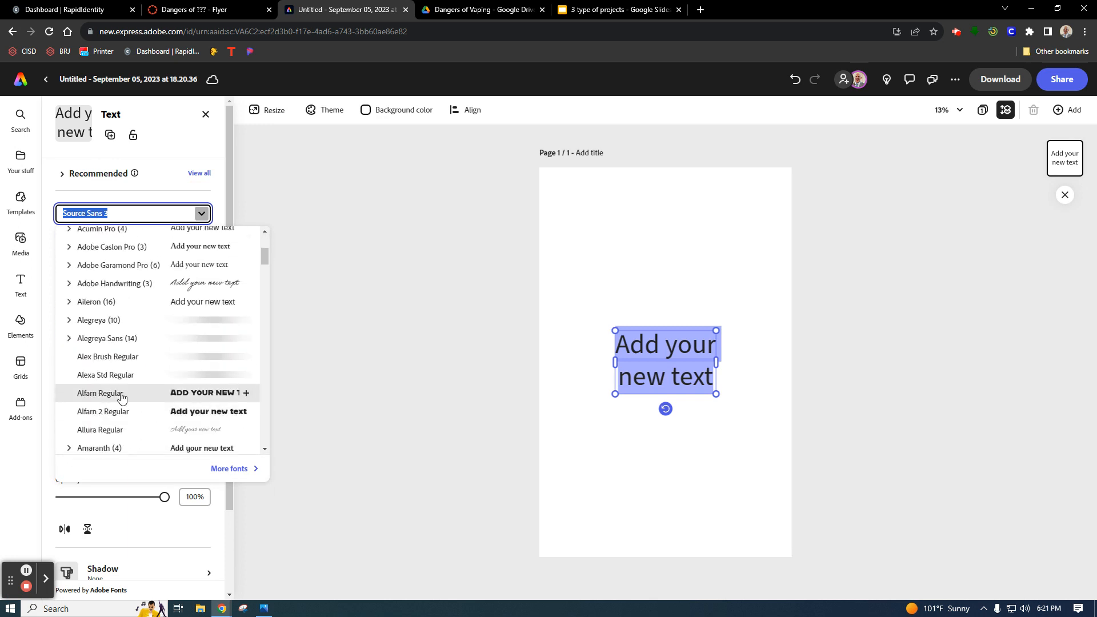
click(105, 395)
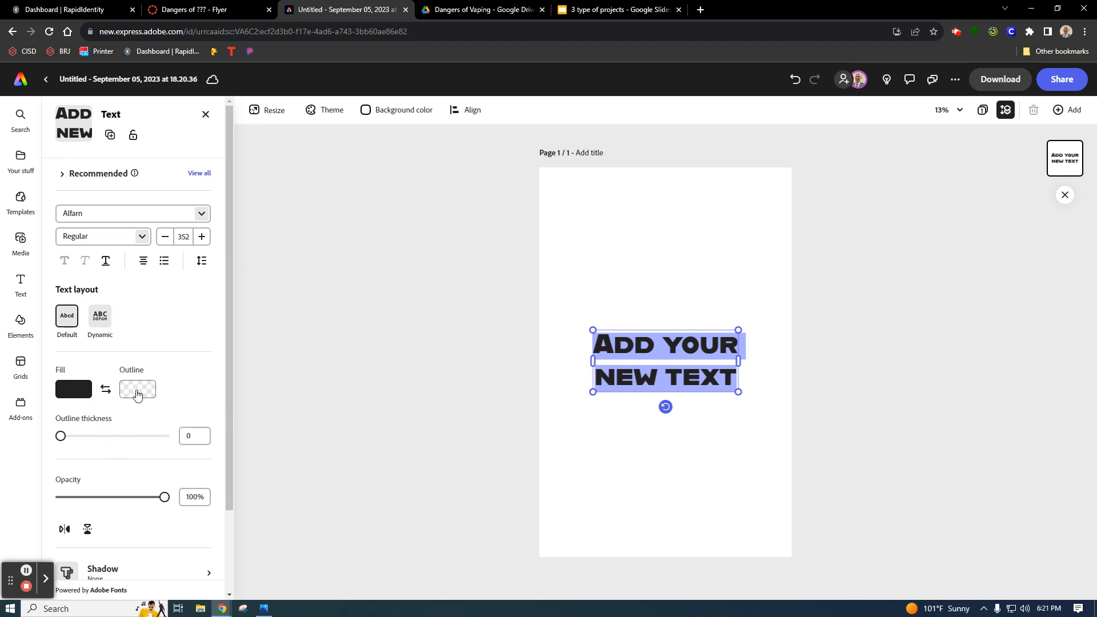
click(729, 379)
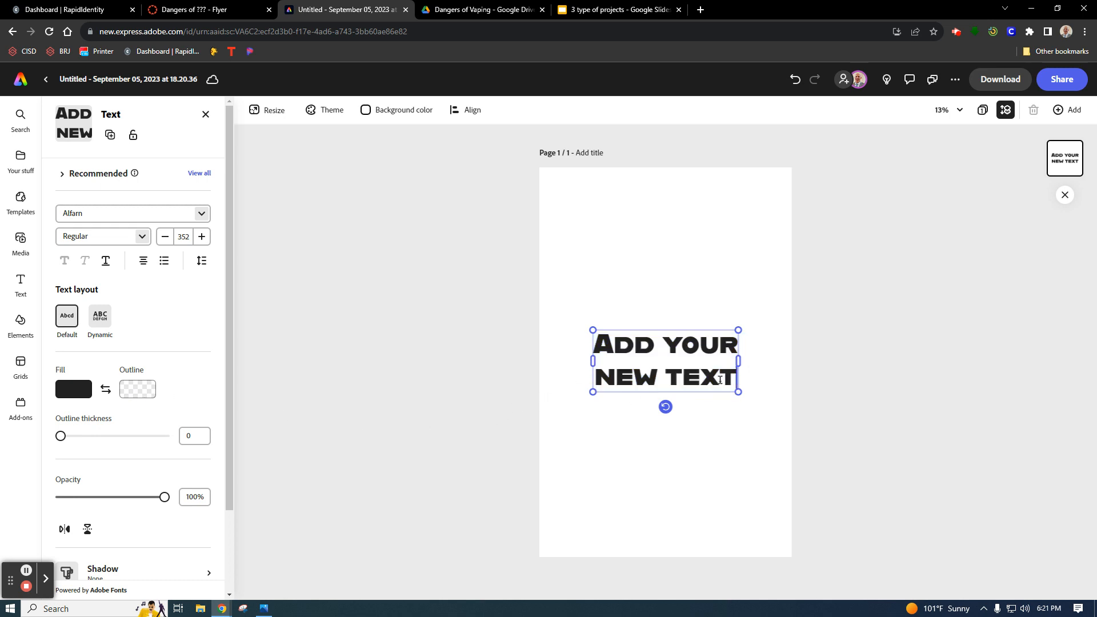
Step: Replace the text box's placeholder with "TEXT" and move it to the upper right area of the flyer page
drag(719, 380, 591, 345)
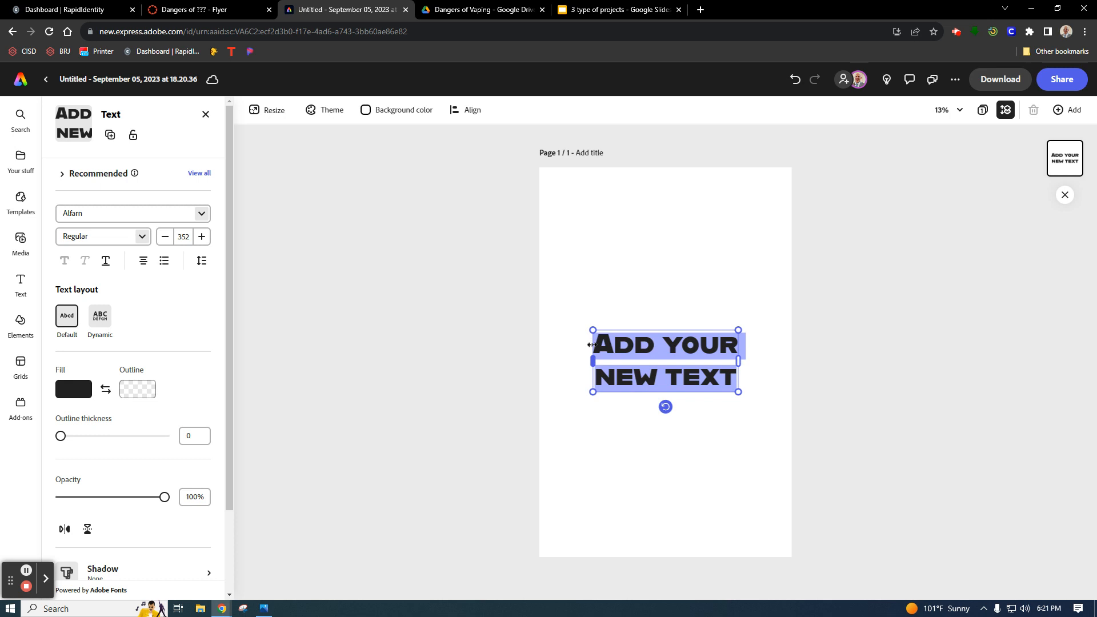
text(TEXT)
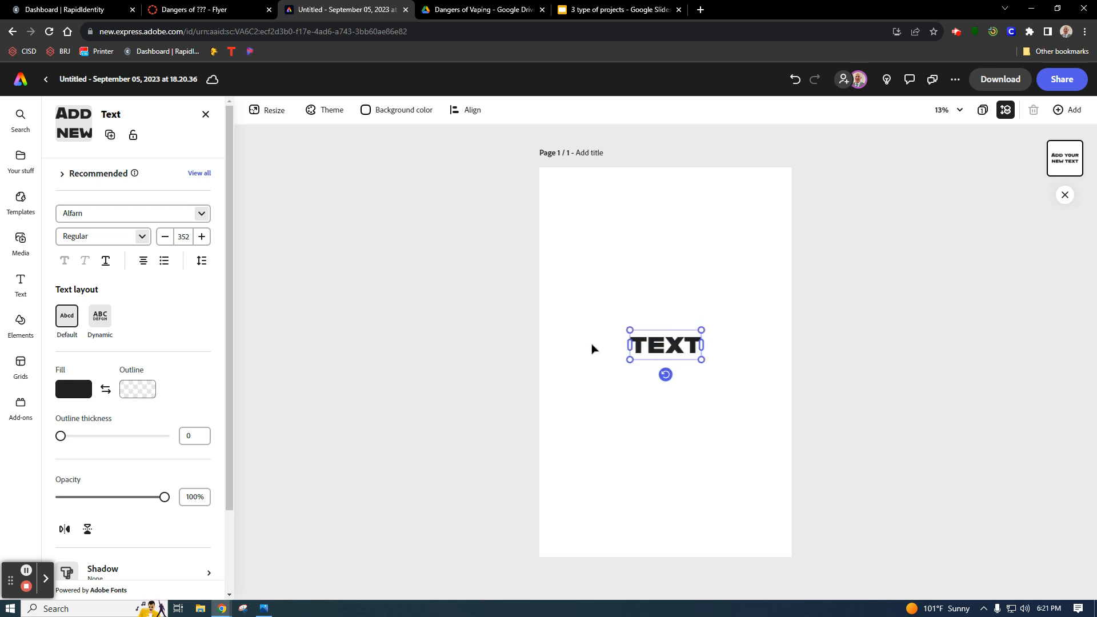
drag(663, 347, 712, 239)
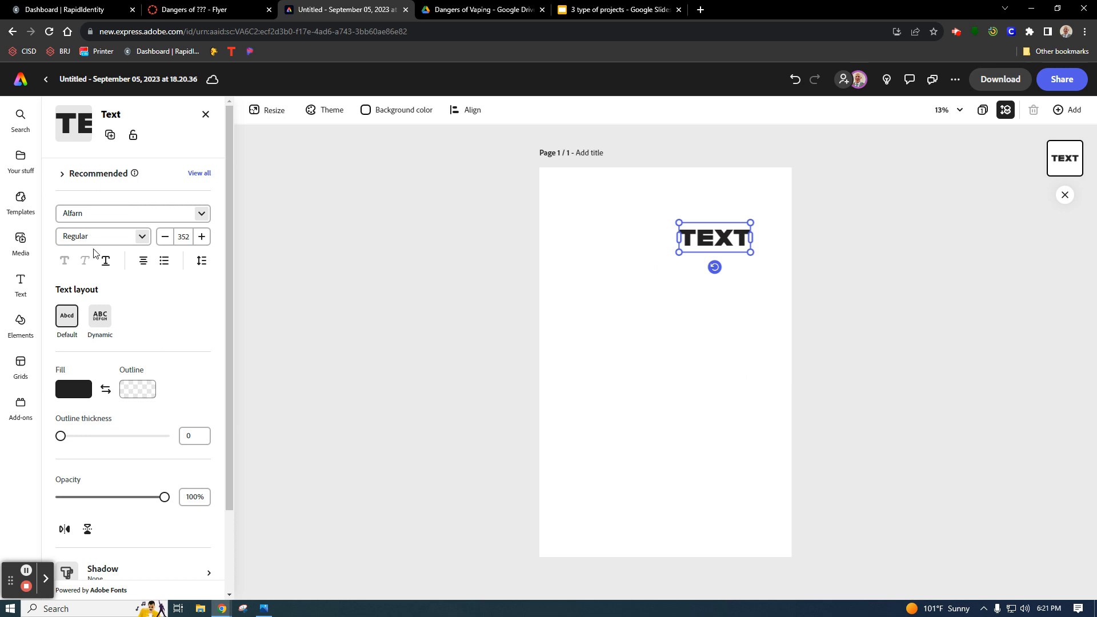
click(206, 115)
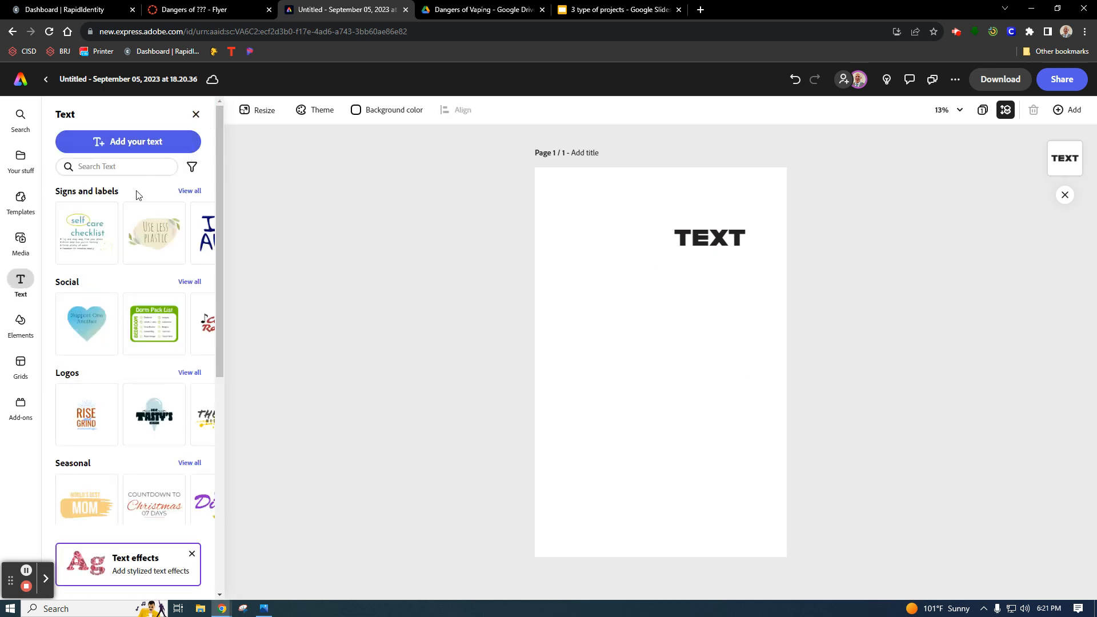
Step: Search the stock photos for "full body" and check the Dangers of Vaping.png example in the image viewer before returning to the flyer
click(23, 246)
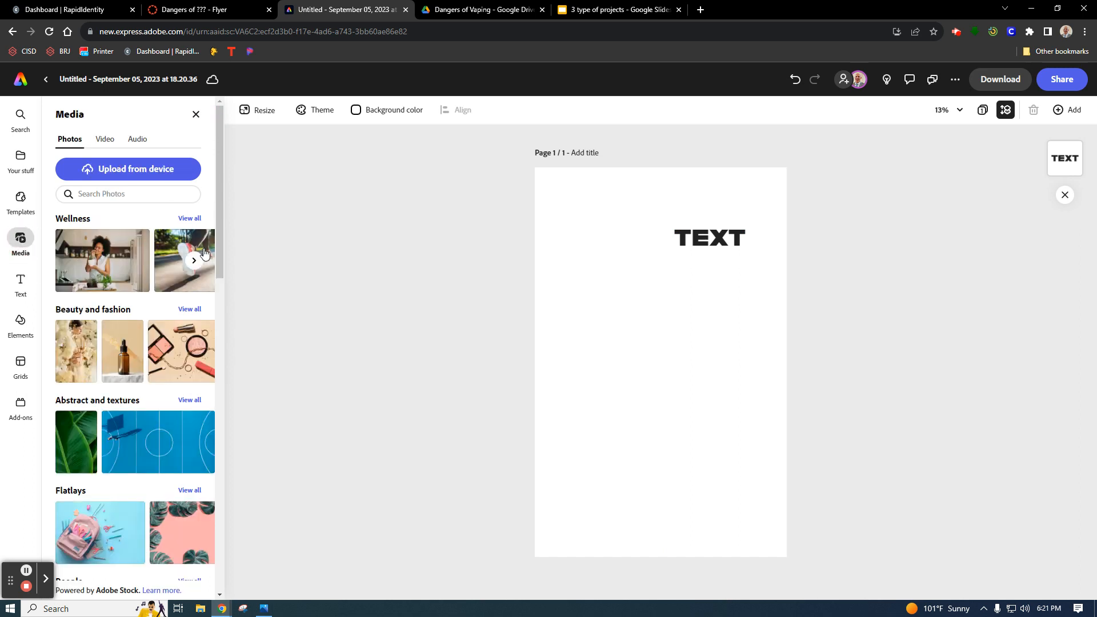
click(146, 194)
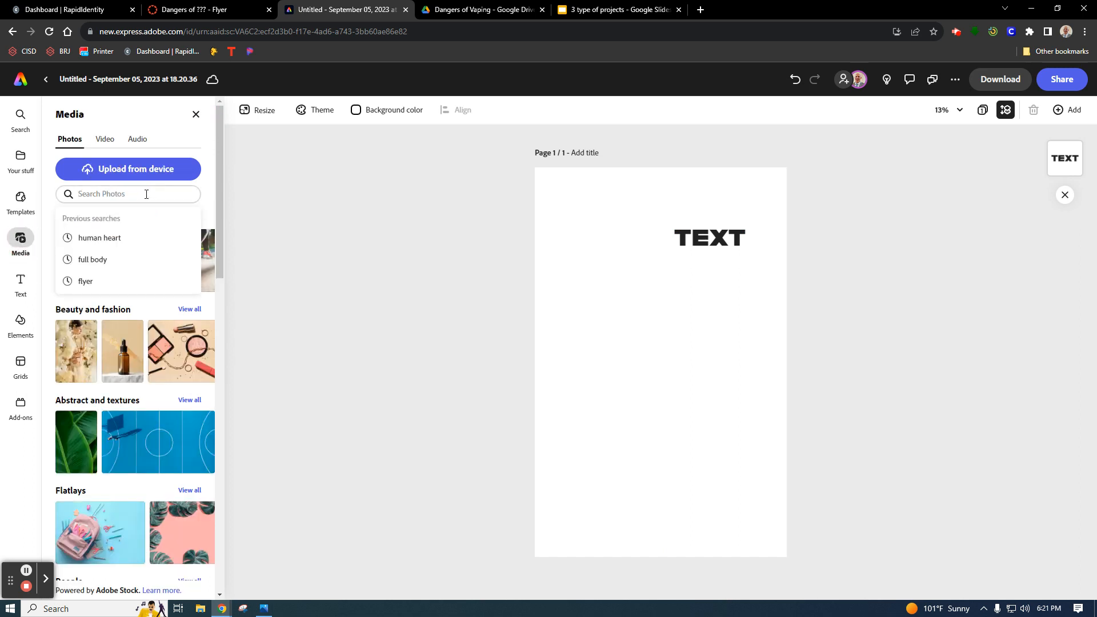
text(full)
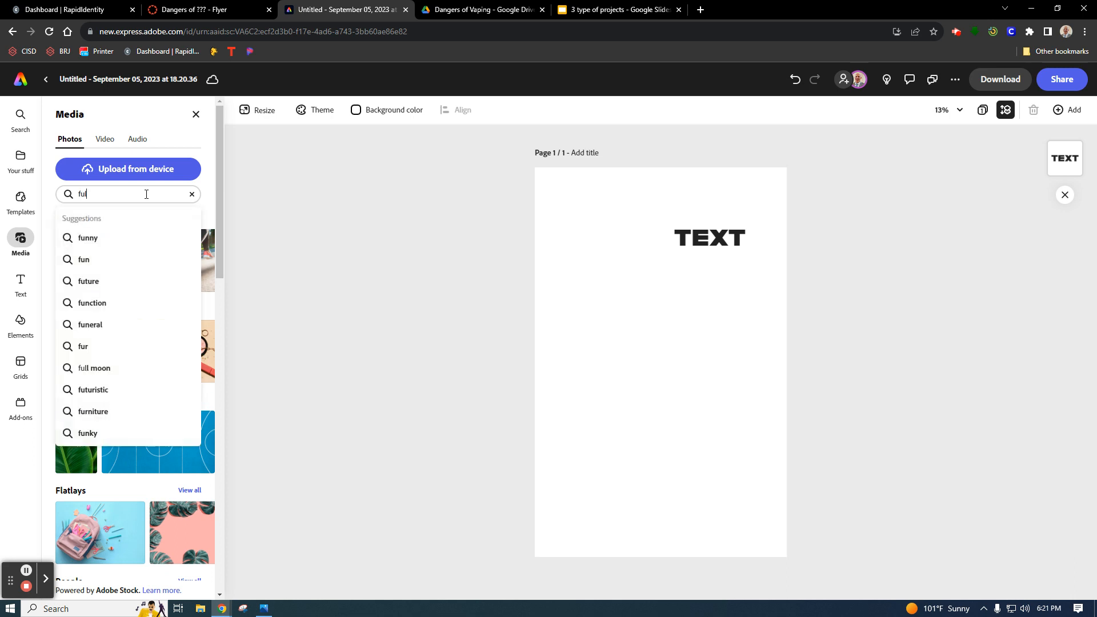
text( bod)
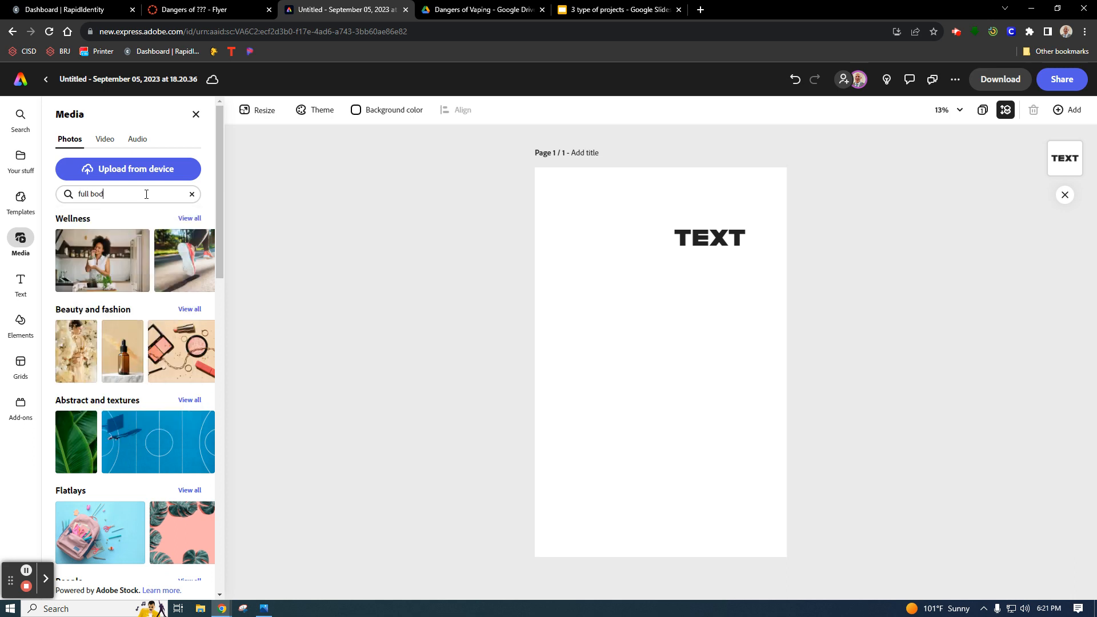
text(y)
key(Return)
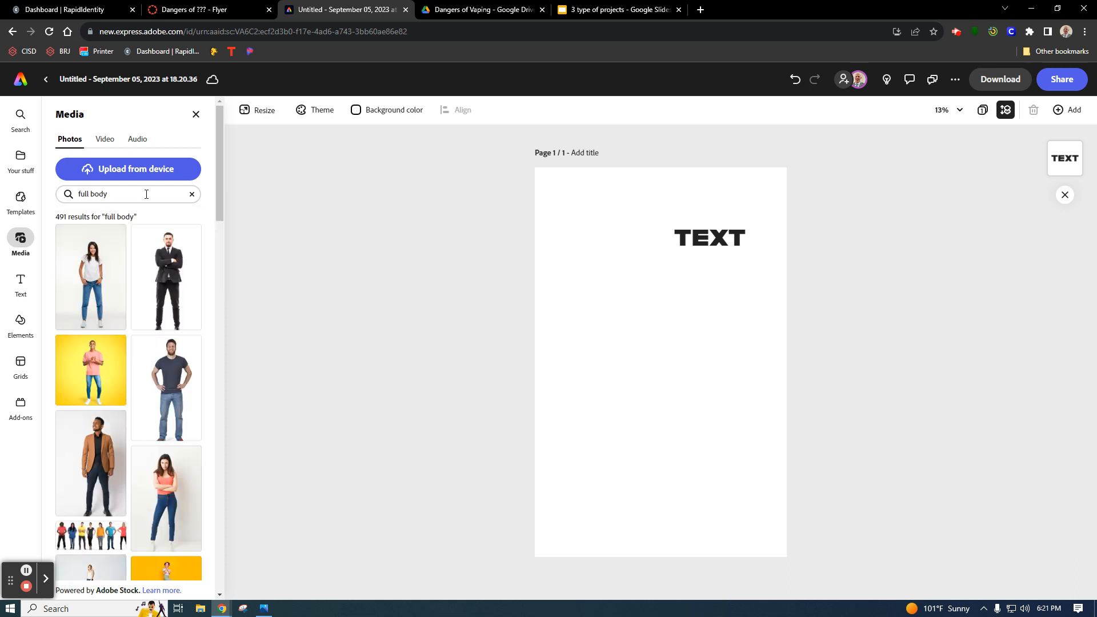
click(264, 608)
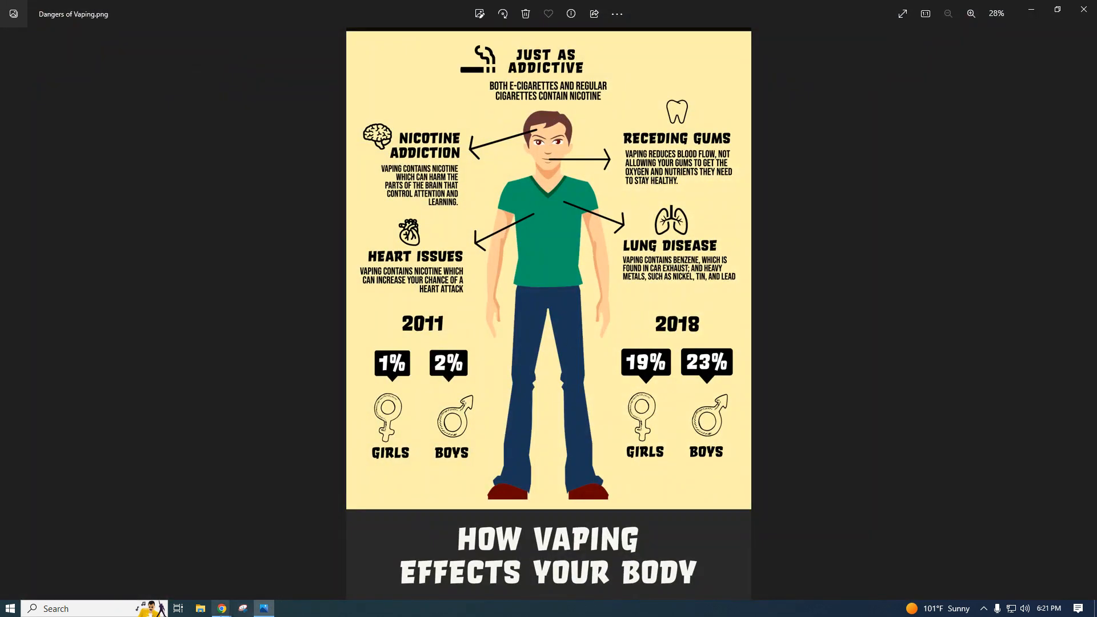
click(221, 608)
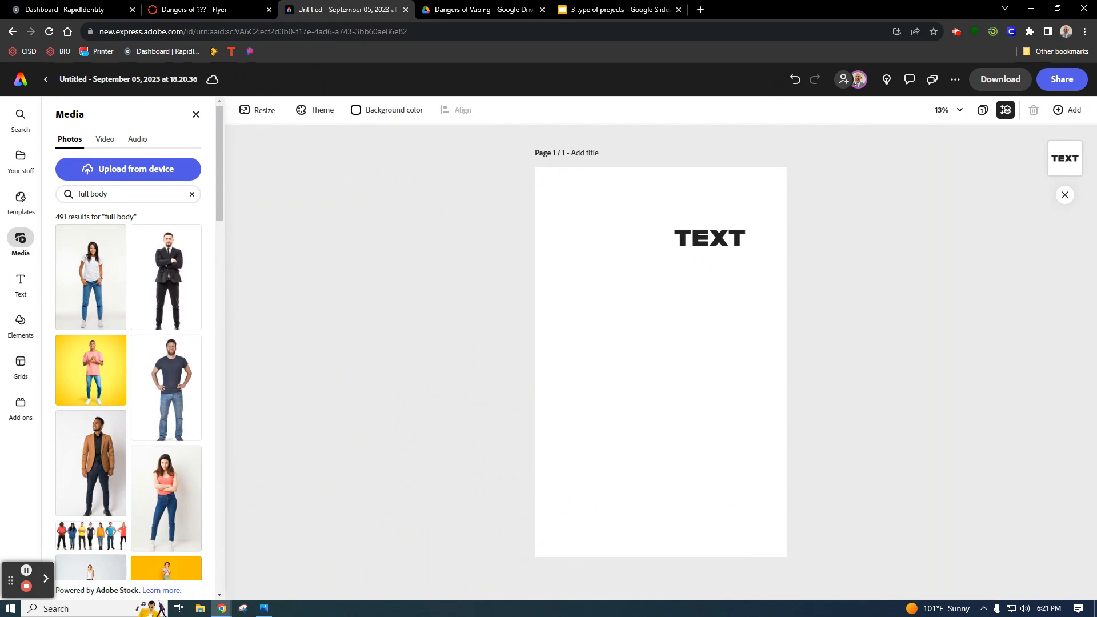
Step: Find the full-body photo of the muscular man in a black tank top and shorts and add it to the flyer
scroll(160, 465, down, 6)
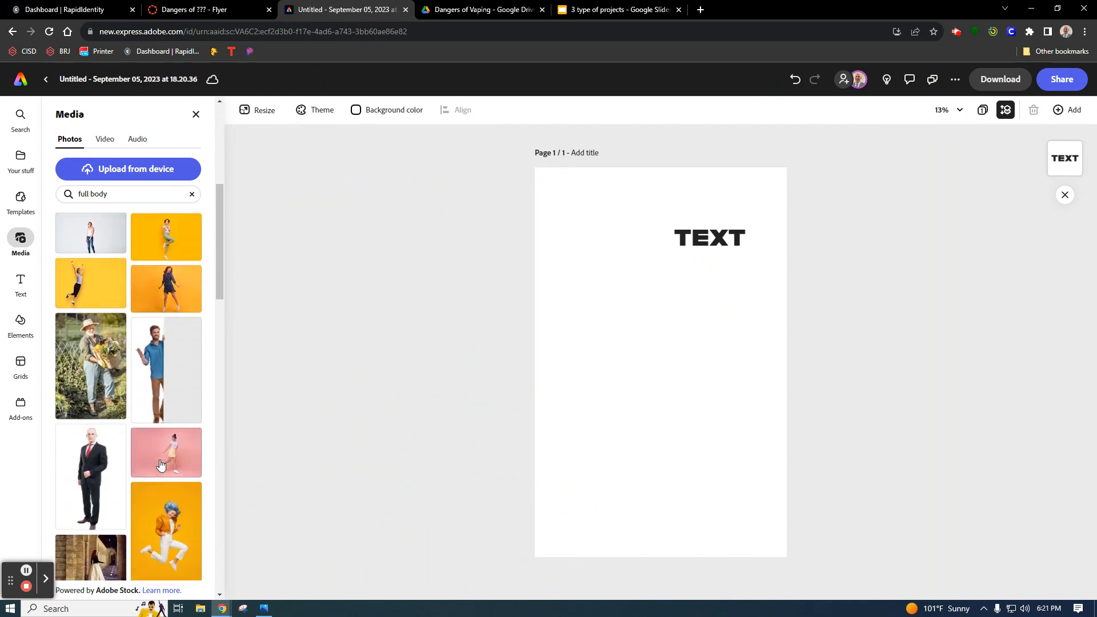
scroll(161, 466, down, 8)
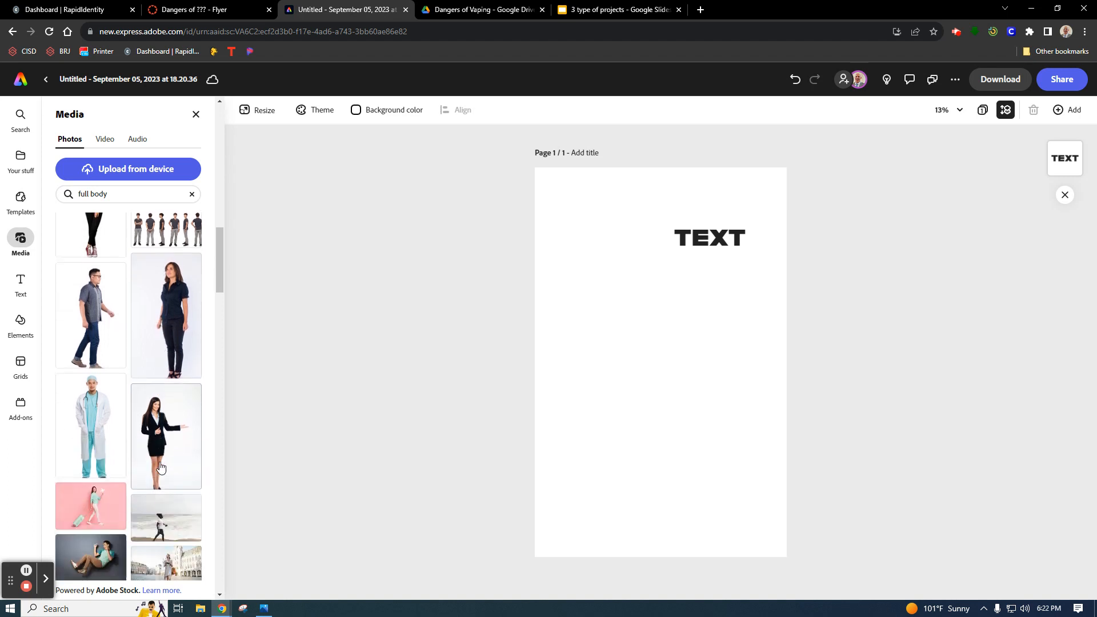
scroll(161, 467, down, 10)
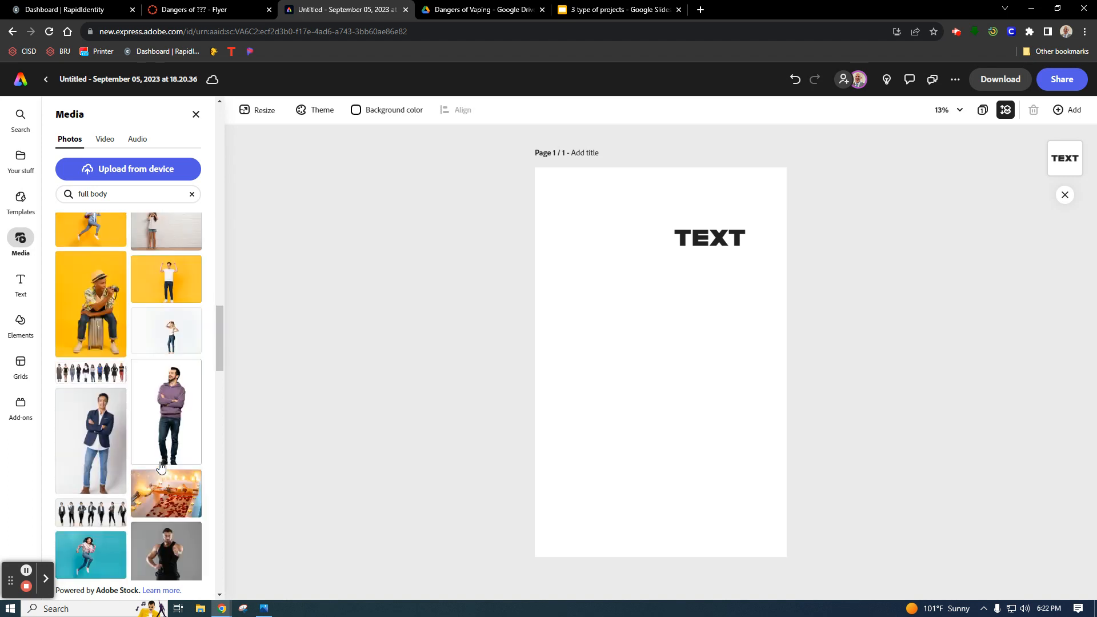
scroll(161, 467, down, 1)
click(183, 546)
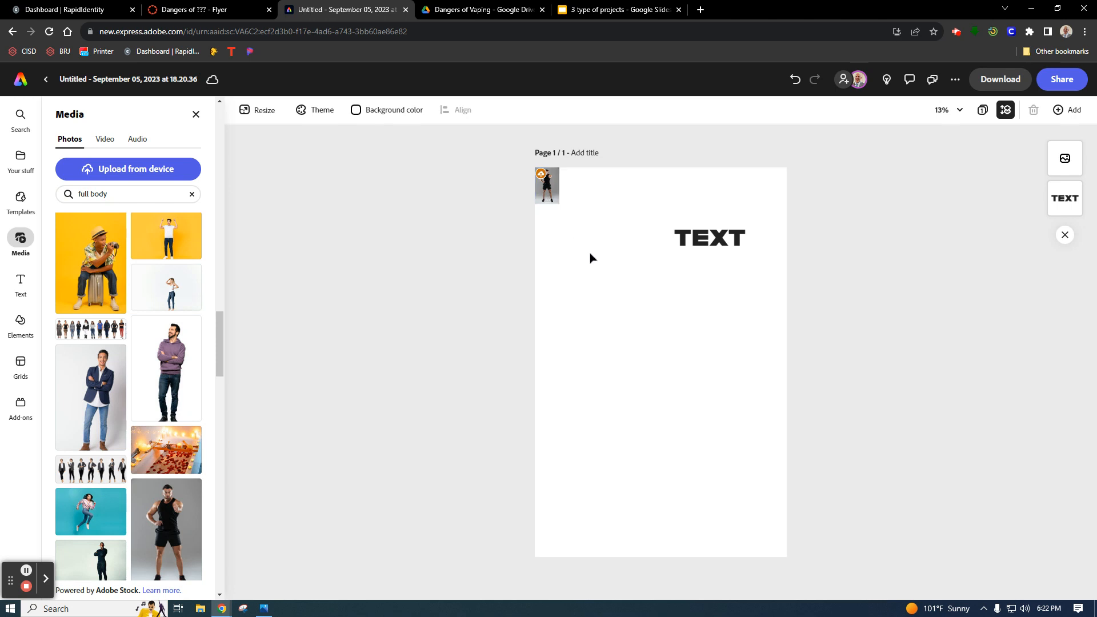
Step: Enlarge the muscular man's photo to over half the page width, remove its background and move the cutout down below the page top
click(551, 204)
drag(559, 205, 677, 394)
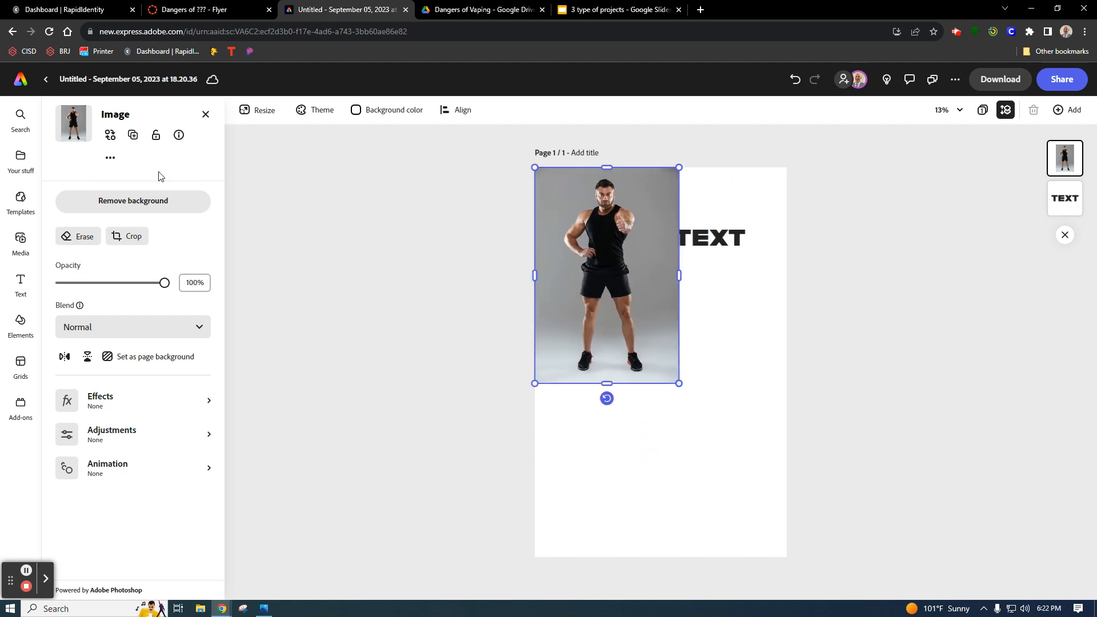
click(160, 212)
drag(609, 263, 610, 340)
click(692, 347)
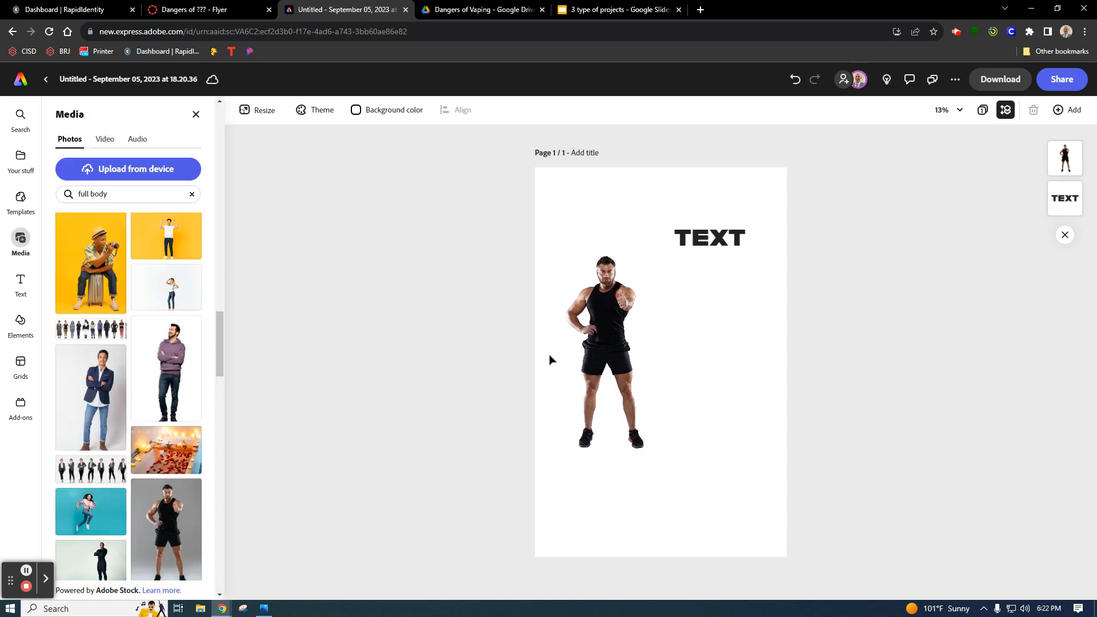
Step: Clear the photo search and add the People category photo of the smiling businessman standing against a colorful wall
click(192, 193)
scroll(130, 361, down, 6)
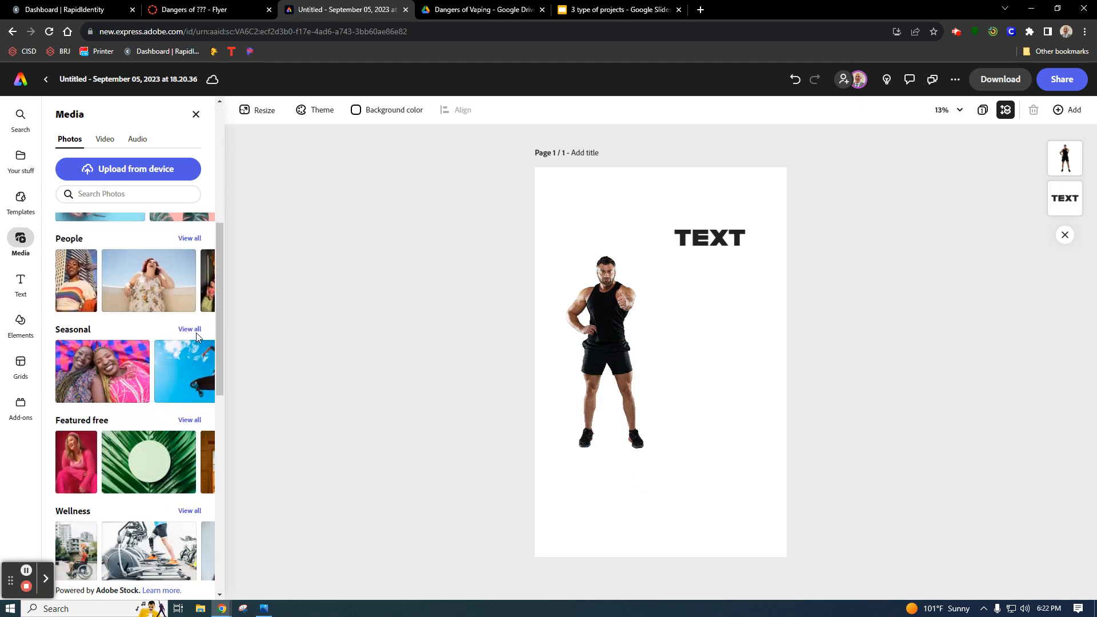
click(192, 239)
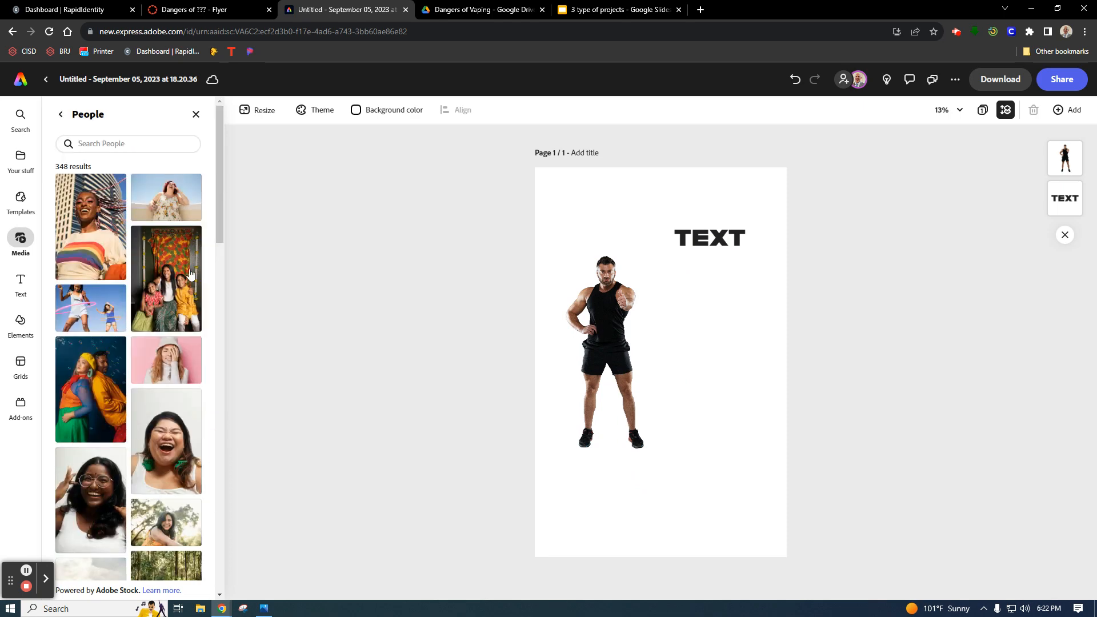
scroll(142, 388, down, 8)
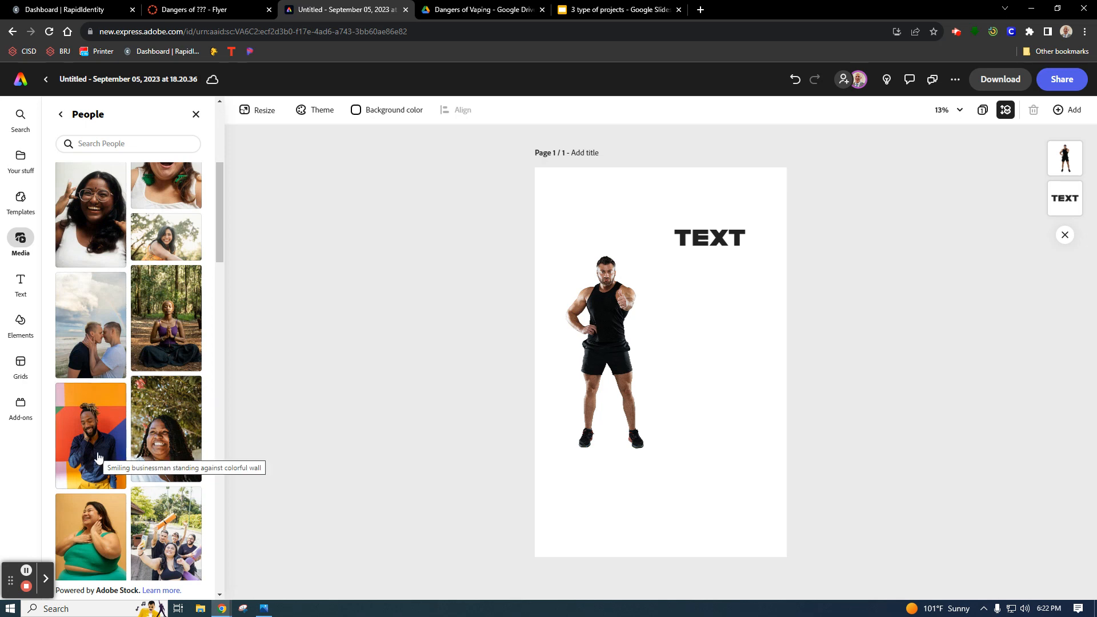
click(98, 456)
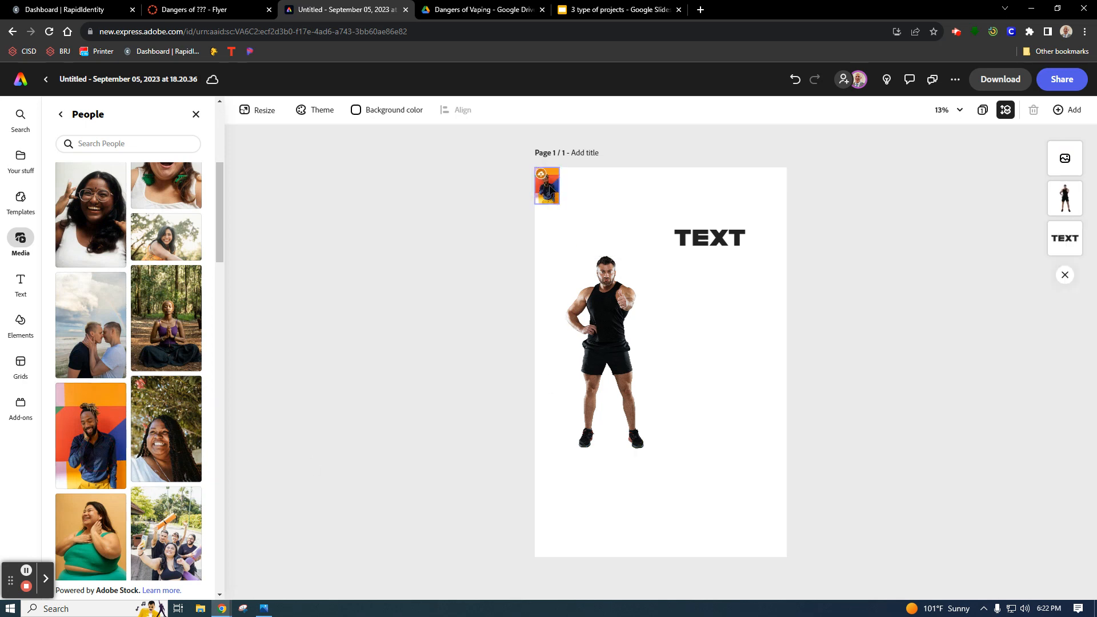
Step: Enlarge the smiling businessman's photo to nearly half the page width, remove its background and place the cutout under "TEXT"
click(542, 178)
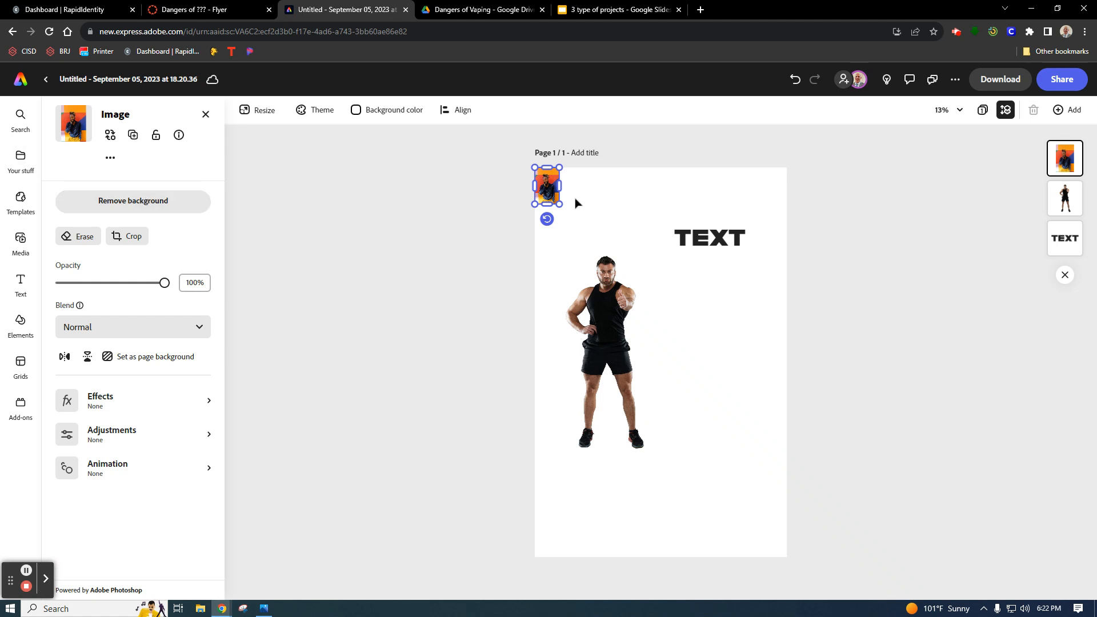
drag(560, 204, 681, 329)
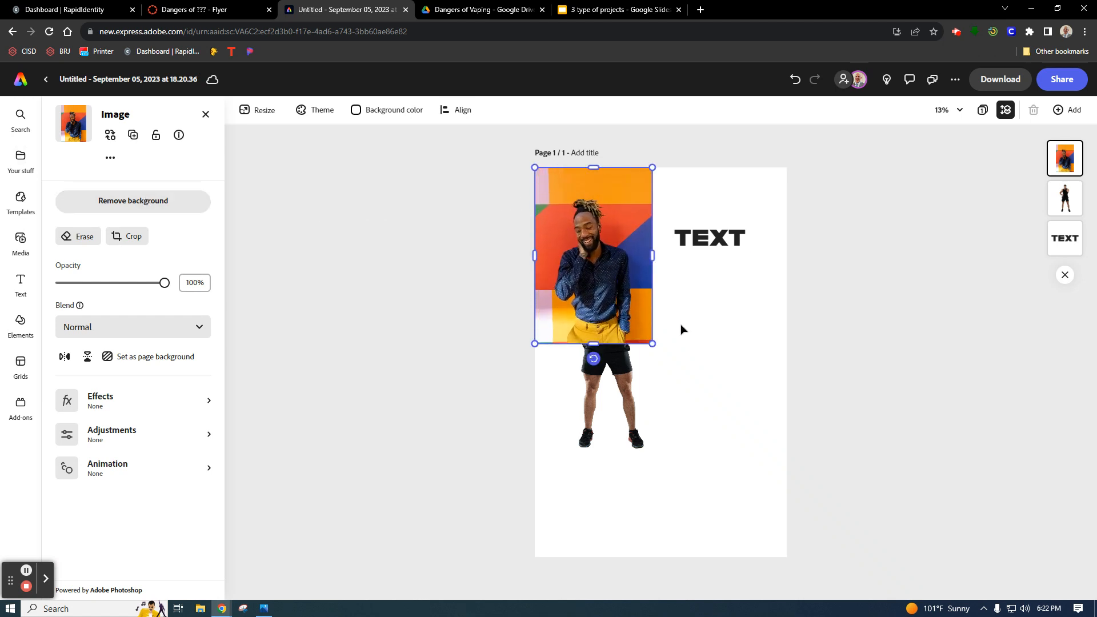
click(128, 206)
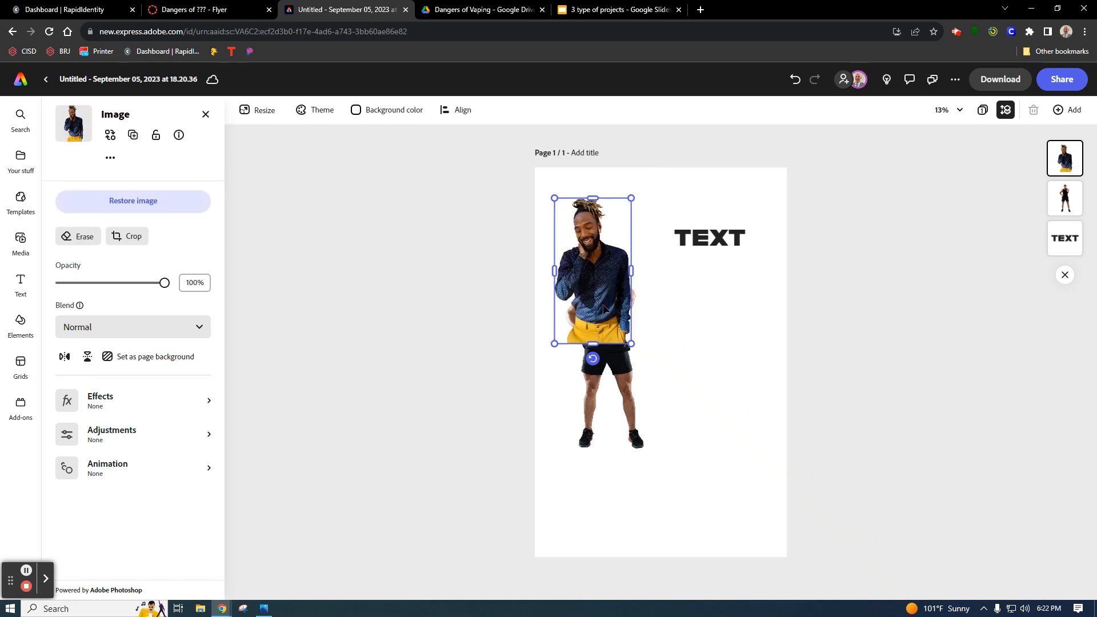
drag(604, 294, 712, 368)
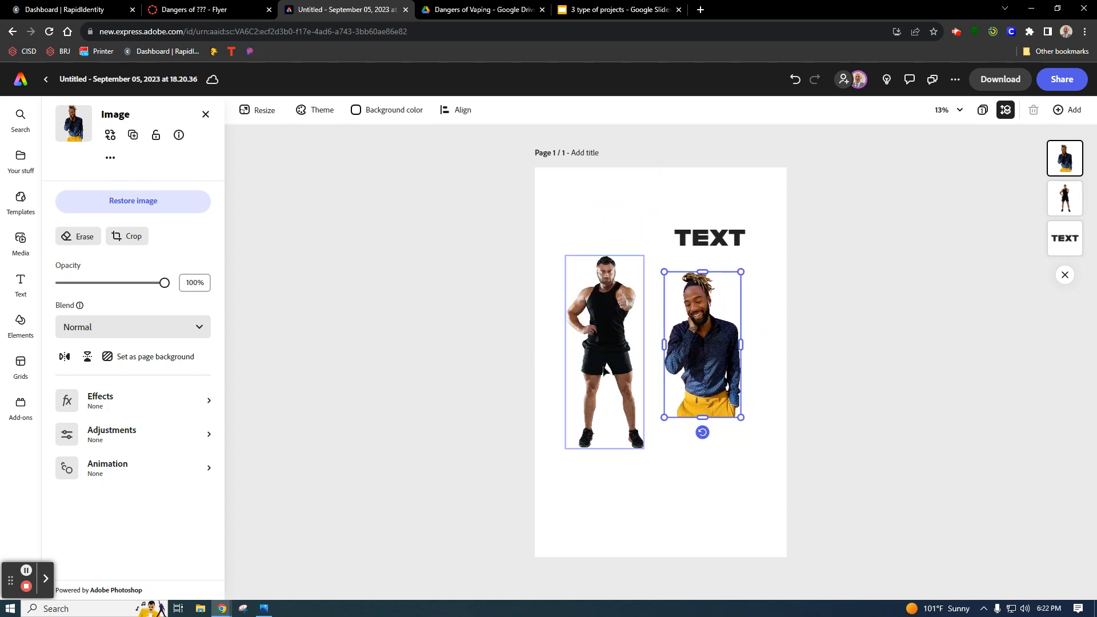
Step: Shift the muscular man slightly upward and move the businessman cutout down so its cropped waist meets the page's bottom edge
mouse_move(610, 357)
mouse_down()
mouse_move(616, 316)
mouse_move(646, 317)
mouse_move(623, 371)
mouse_move(607, 346)
mouse_up()
click(733, 362)
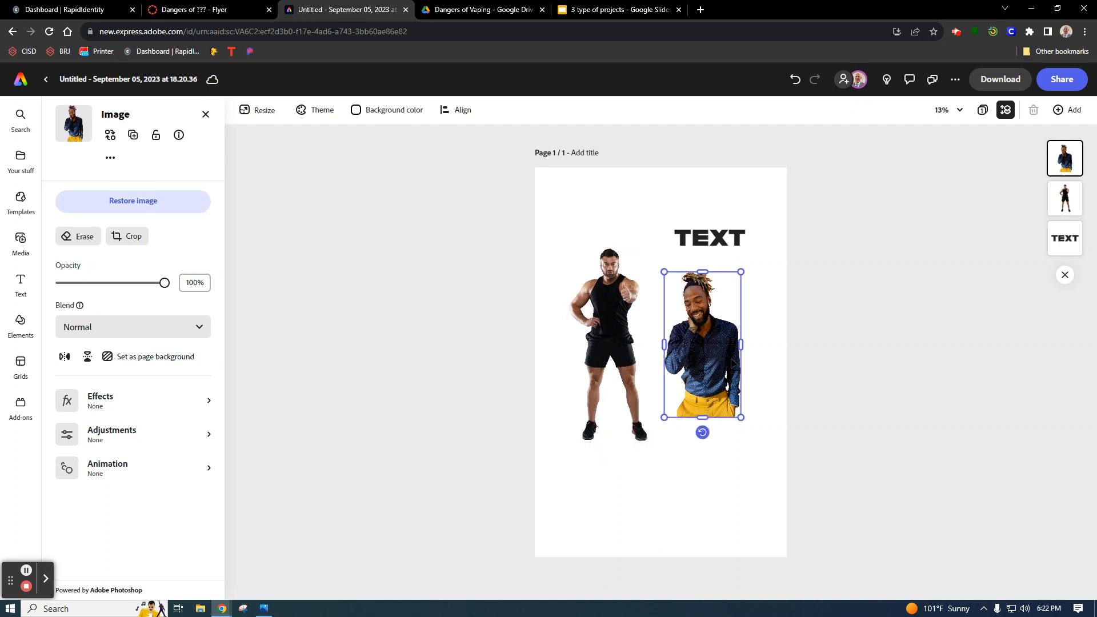
drag(705, 363, 719, 389)
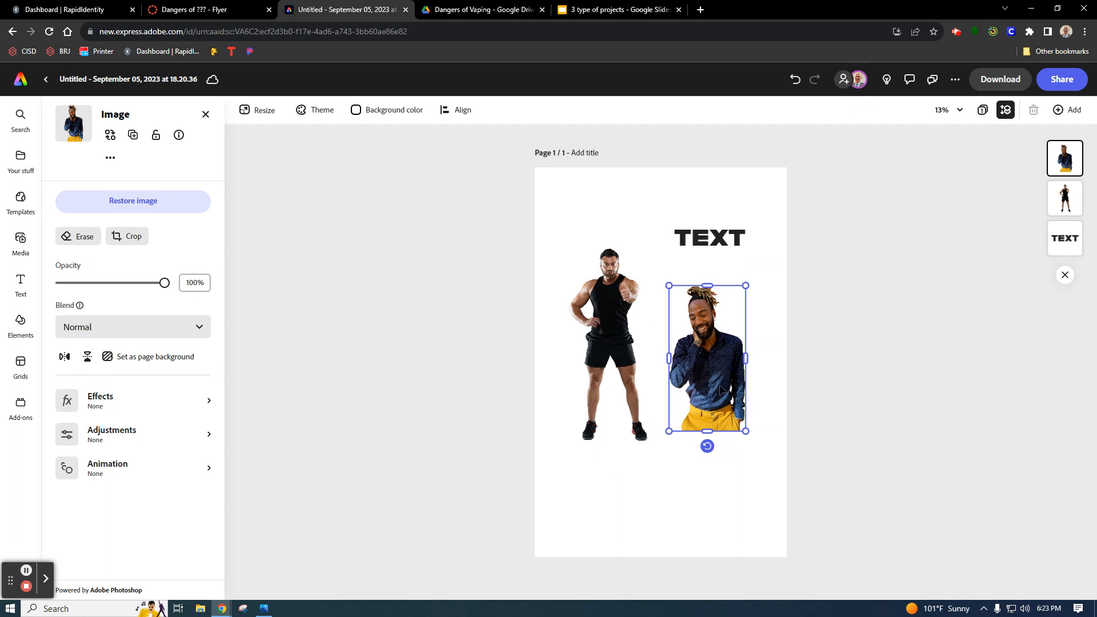
drag(718, 384, 724, 506)
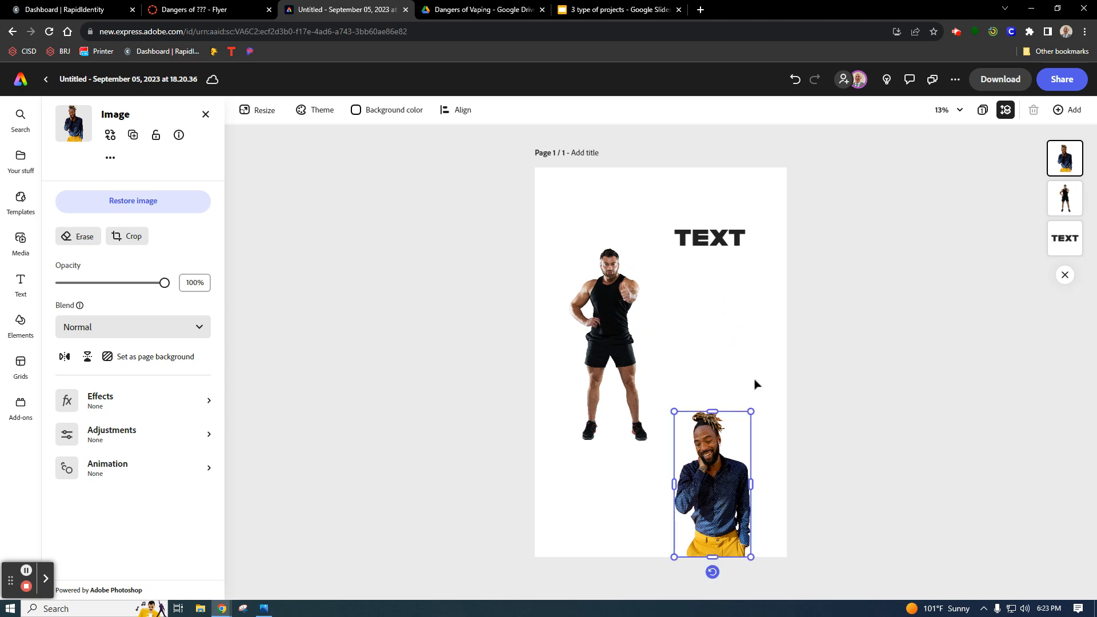
click(755, 388)
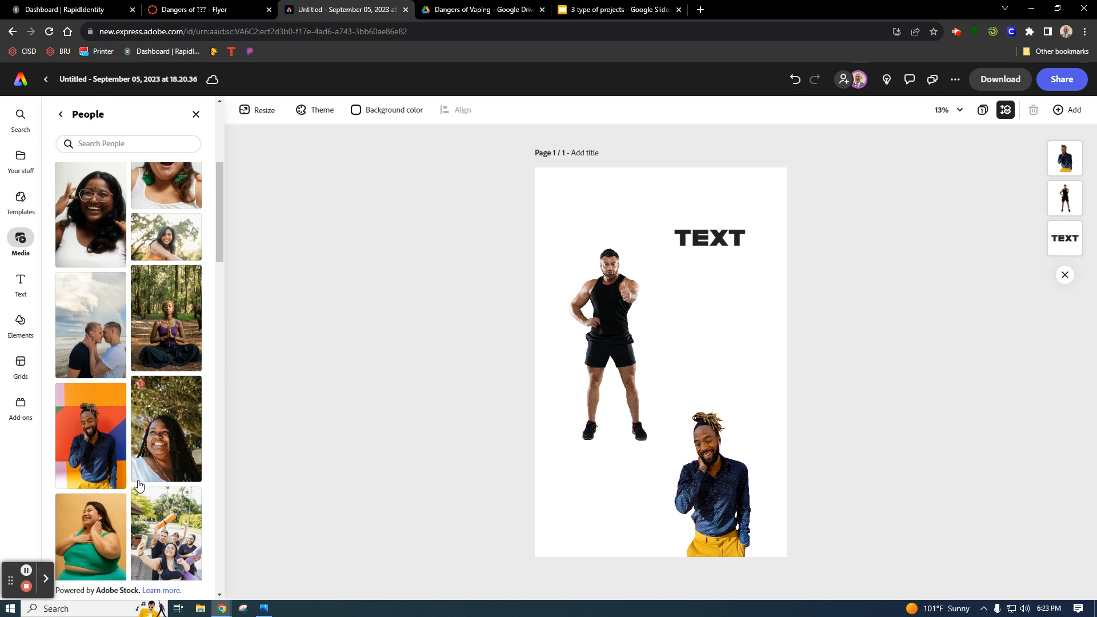
Step: Add the People photo of the smiling woman with long braids and a white top, and remove its background
click(168, 457)
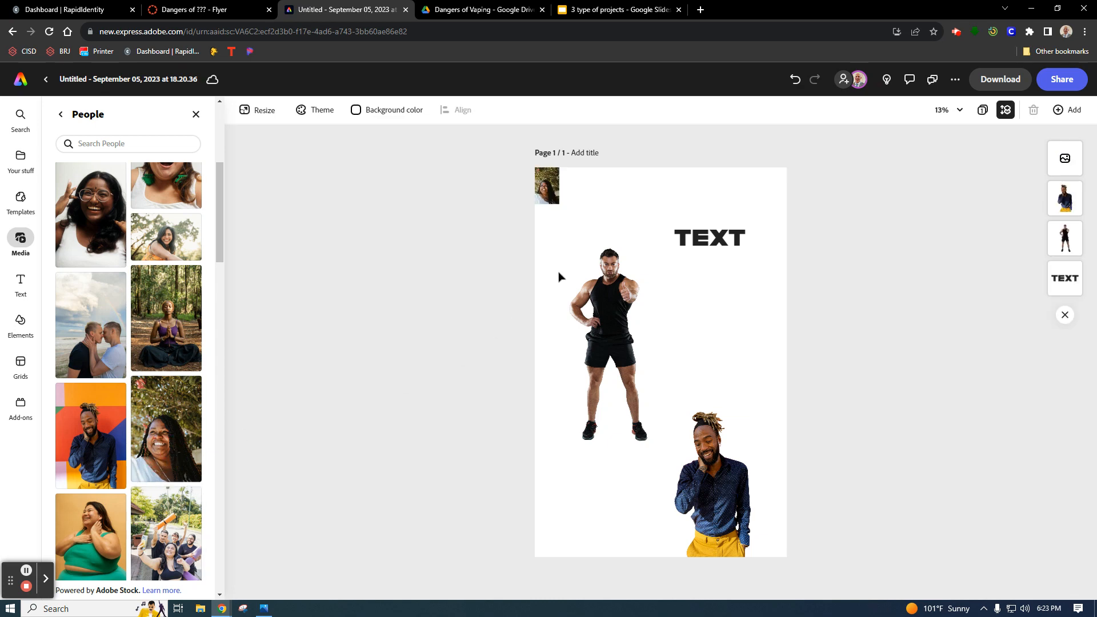
click(549, 195)
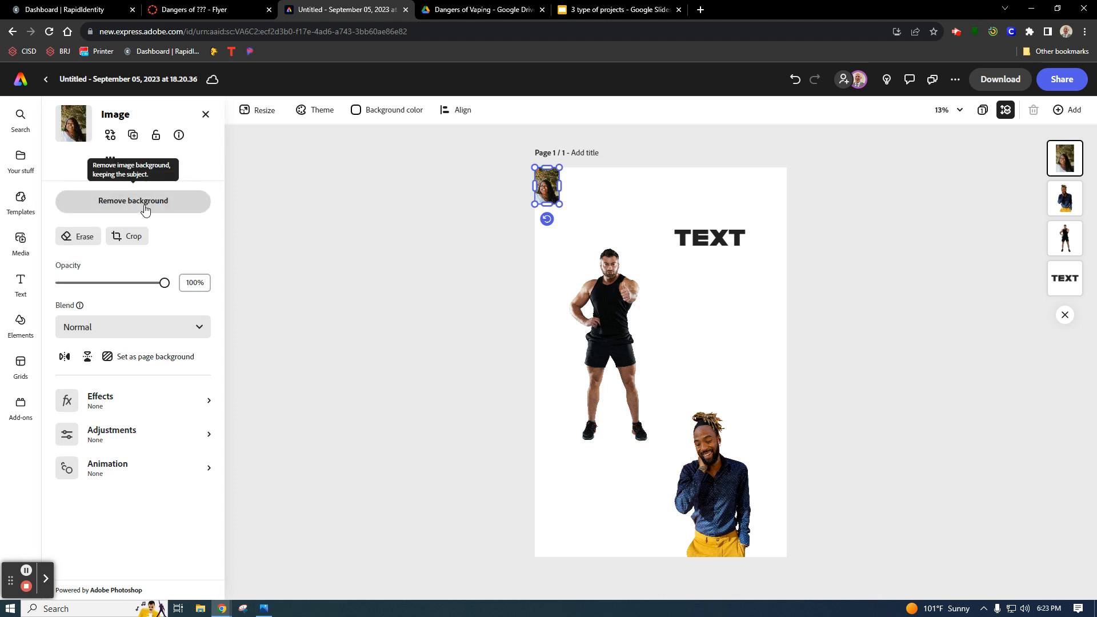
click(128, 201)
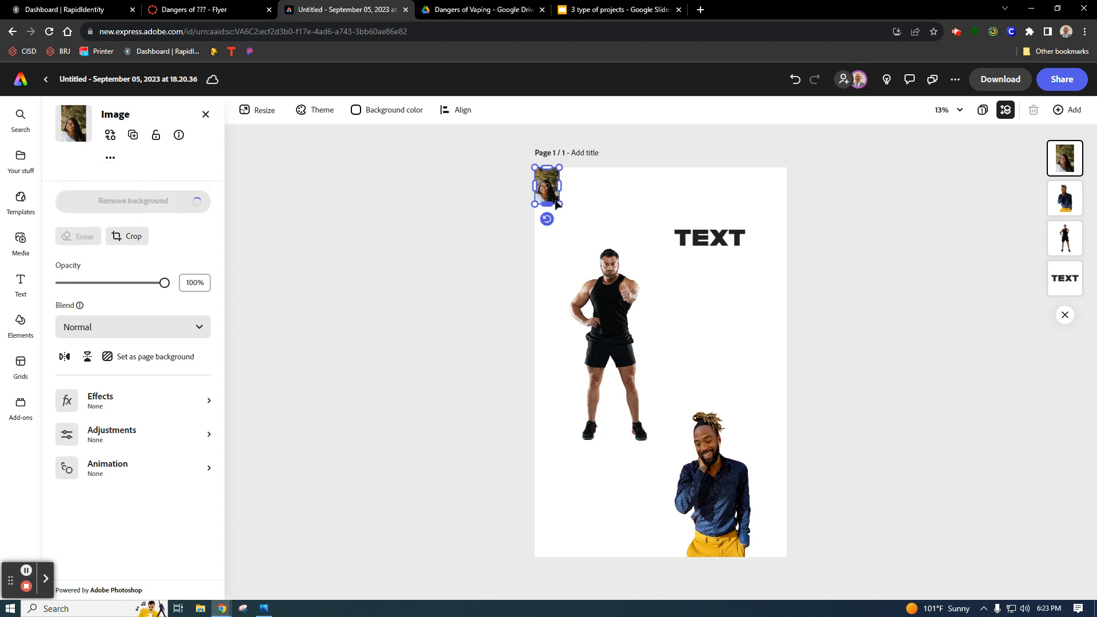
Step: Enlarge the braided woman's cutout to about three quarters of the page width and place it in the page's bottom-left corner
drag(559, 203, 711, 359)
drag(622, 313, 622, 497)
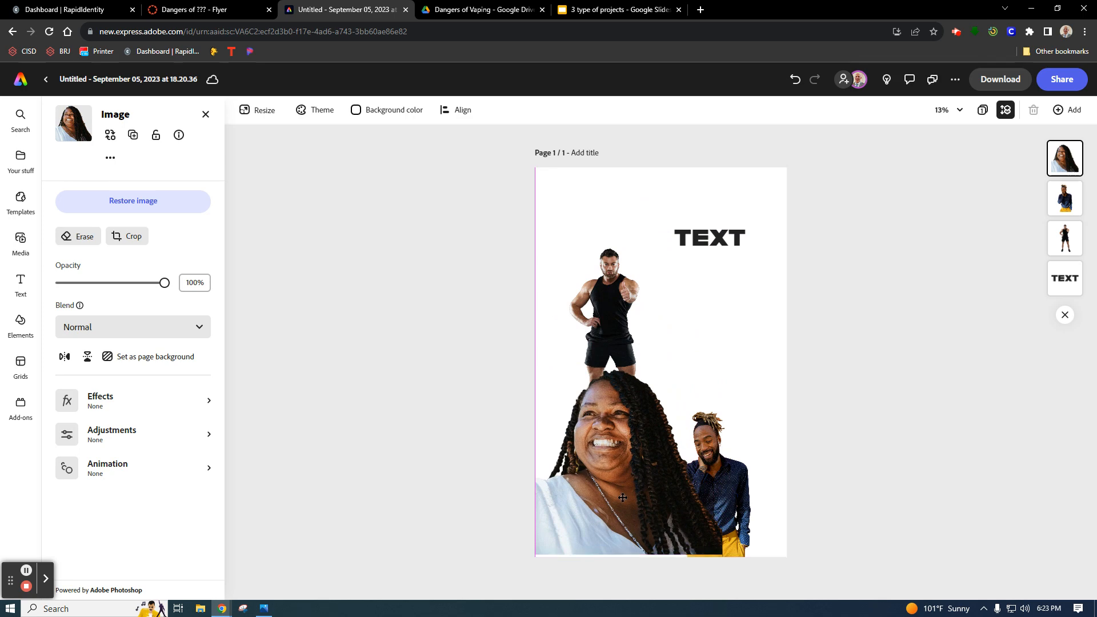
click(770, 451)
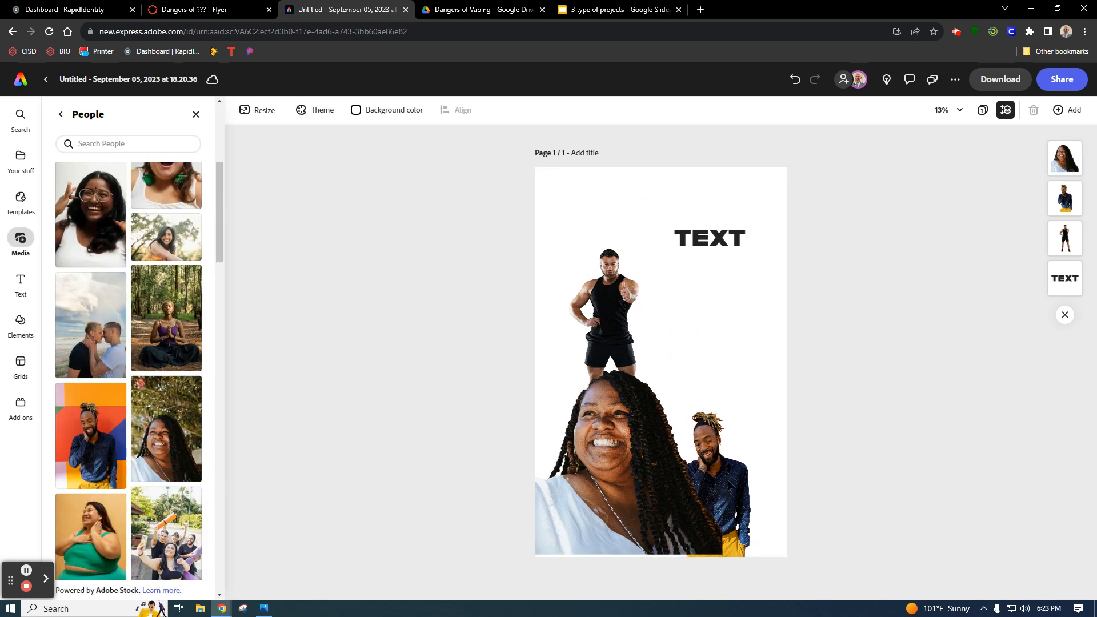
click(663, 479)
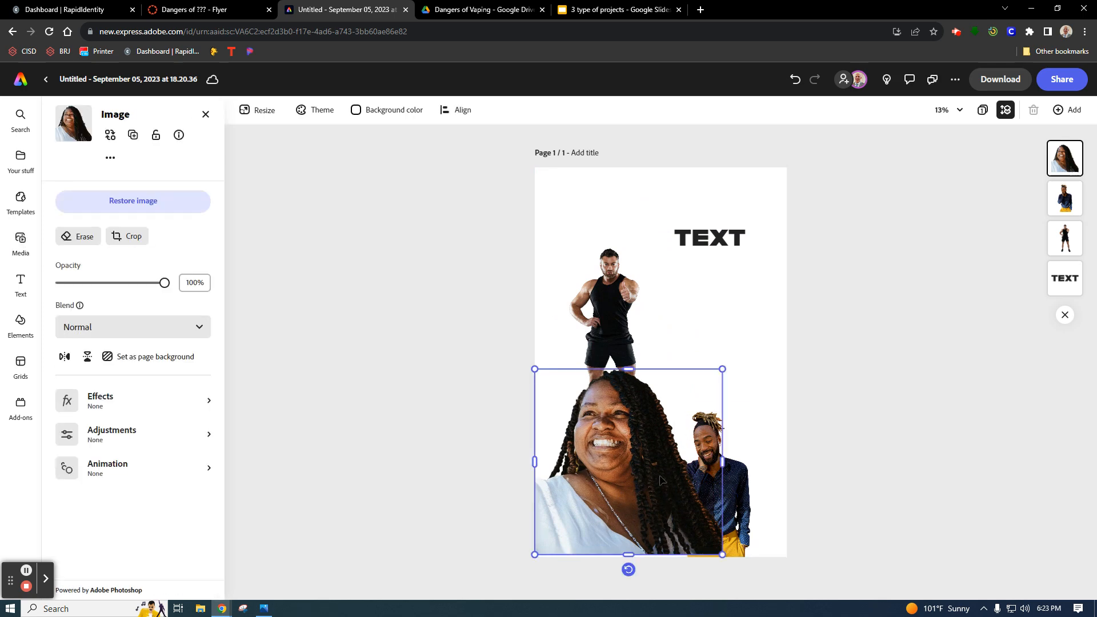
Step: Delete the braided woman's cutout and the businessman's cutout from the page, and close the People photos
key(Delete)
click(711, 492)
key(Delete)
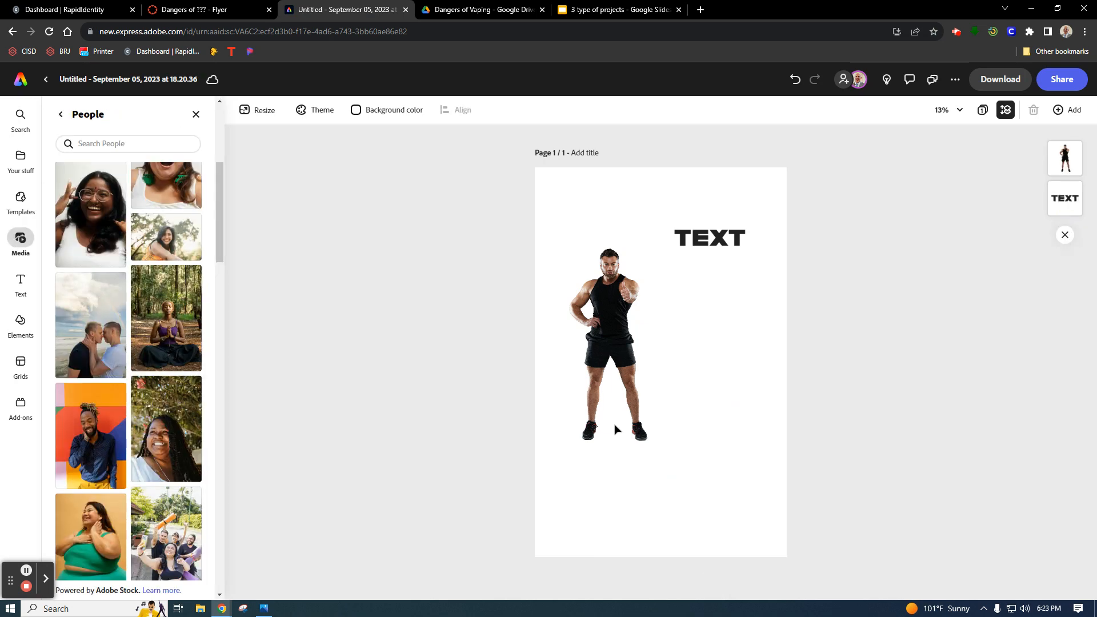
click(195, 115)
Step: Examine the example flyer Dangers of Vaping.png for its icons, arrows and text layout, and return to the flyer design
click(22, 325)
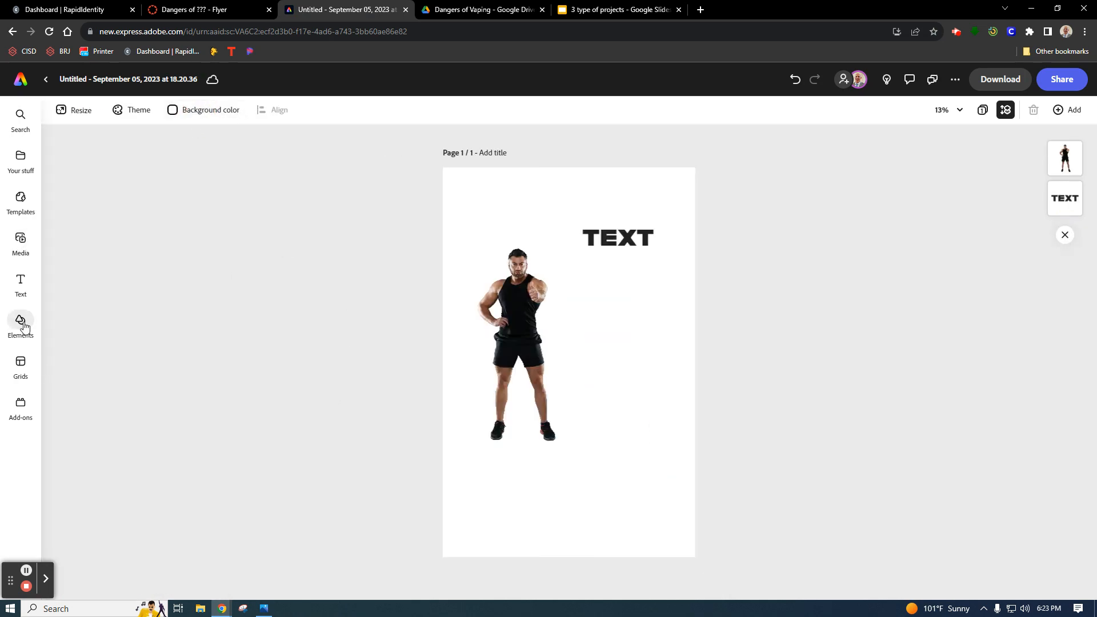
click(263, 608)
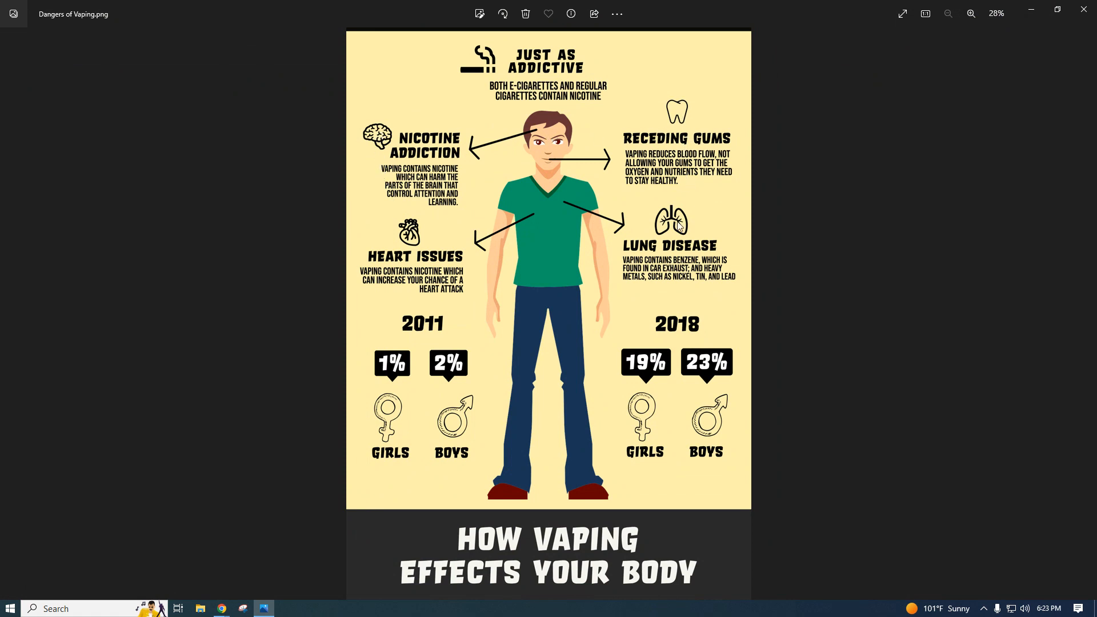
click(1029, 10)
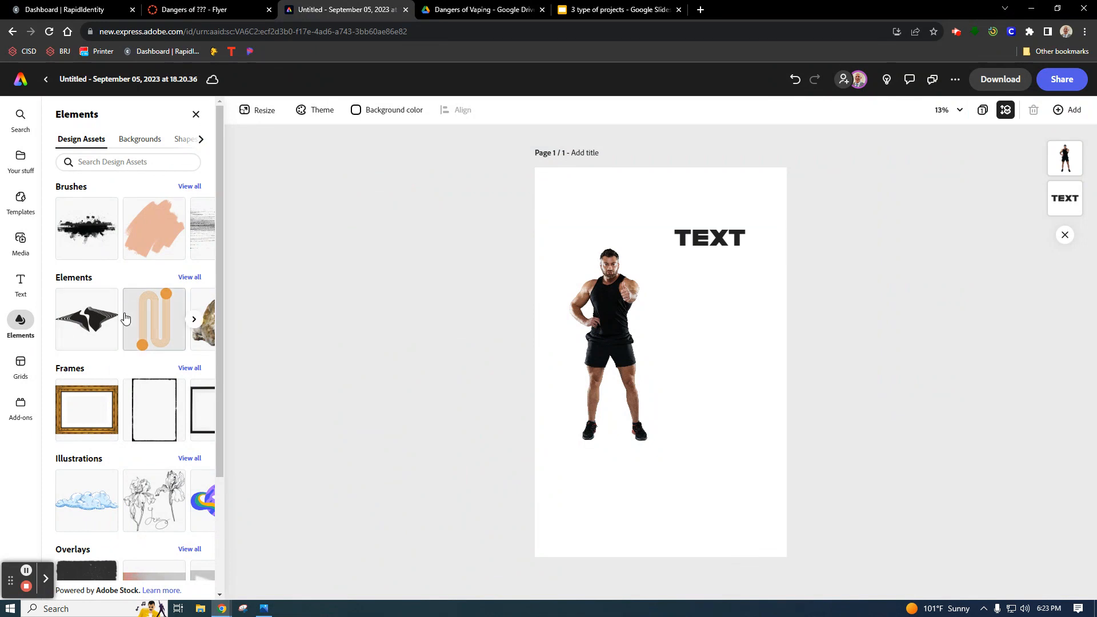
Step: Search the design assets for "human heart"
click(134, 166)
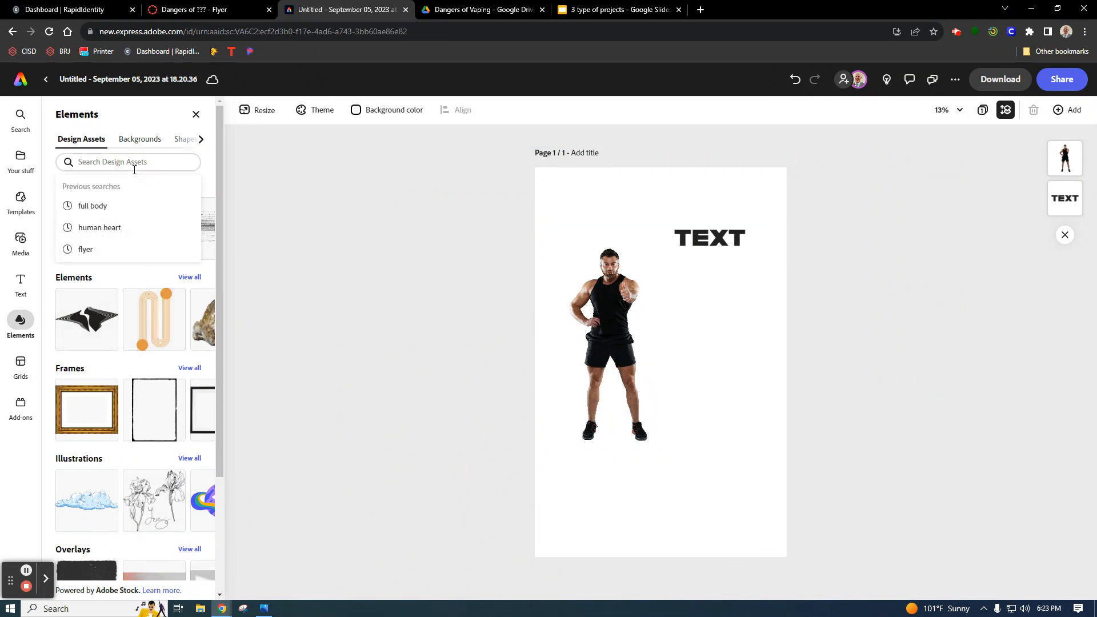
text(humna)
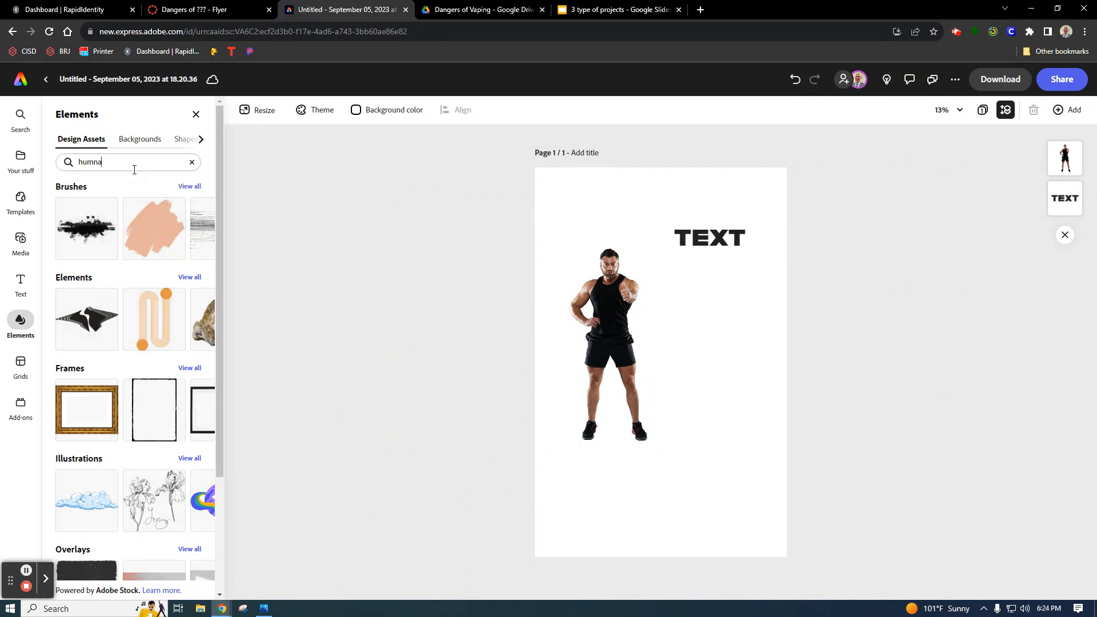
key(BackSpace)
key(BackSpace)
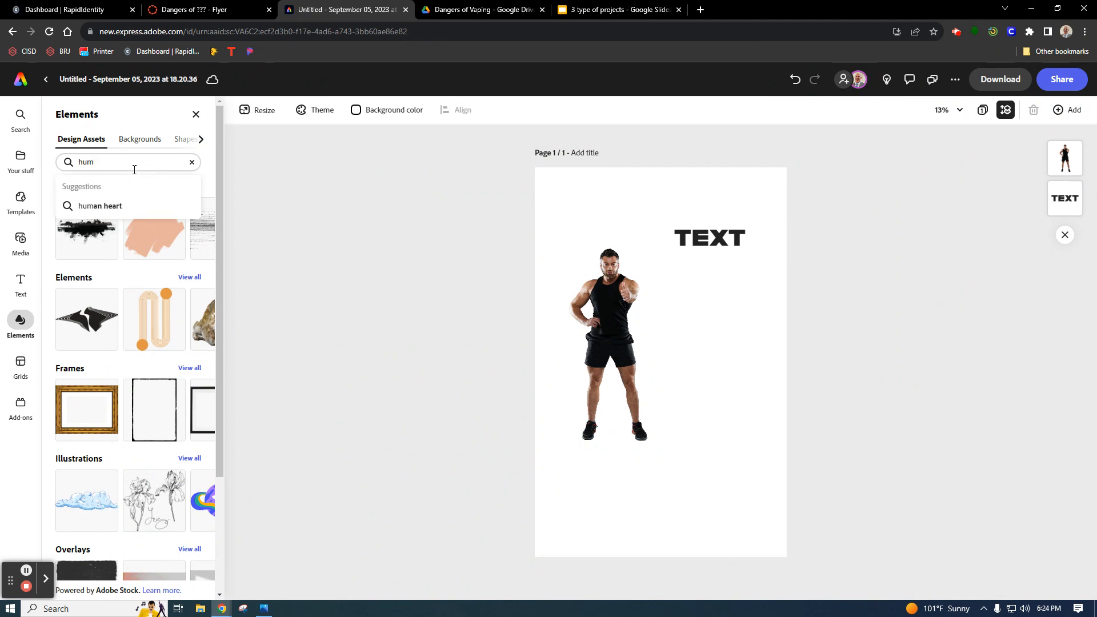
click(131, 204)
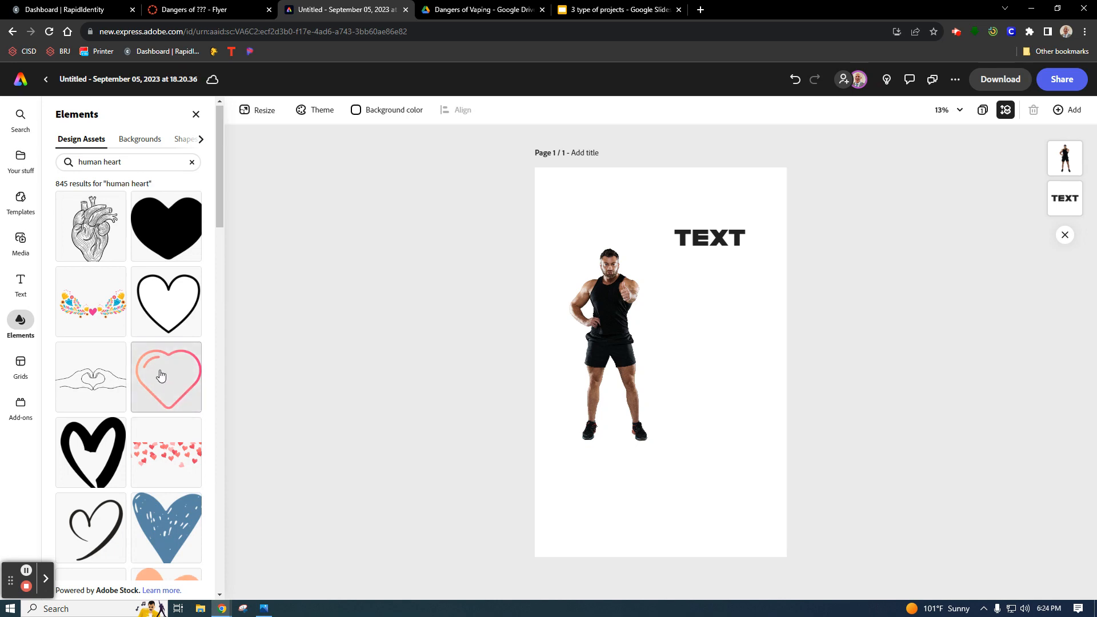
Step: Add the orange-to-purple outlined anatomical heart and place it just below "TEXT", beside the man's raised thumb
scroll(161, 375, down, 10)
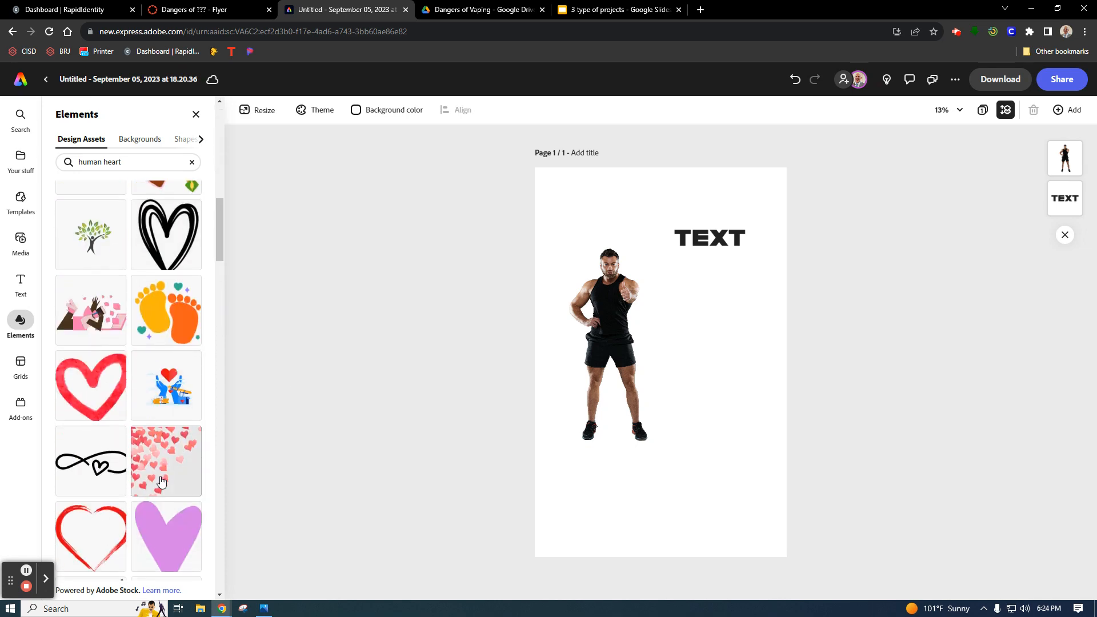
scroll(161, 481, down, 11)
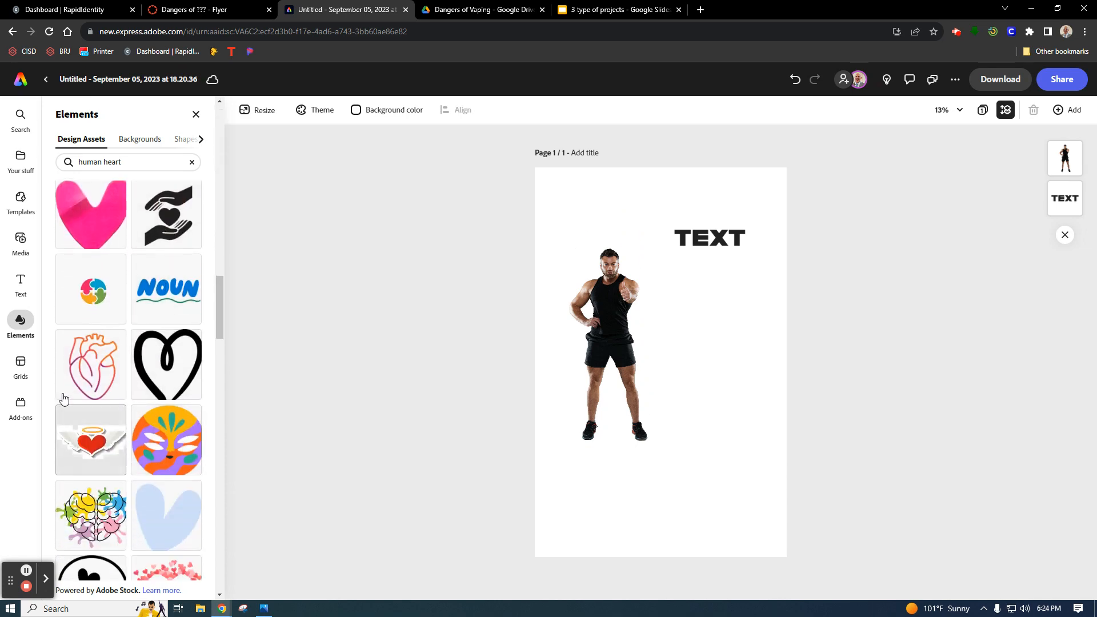
click(85, 369)
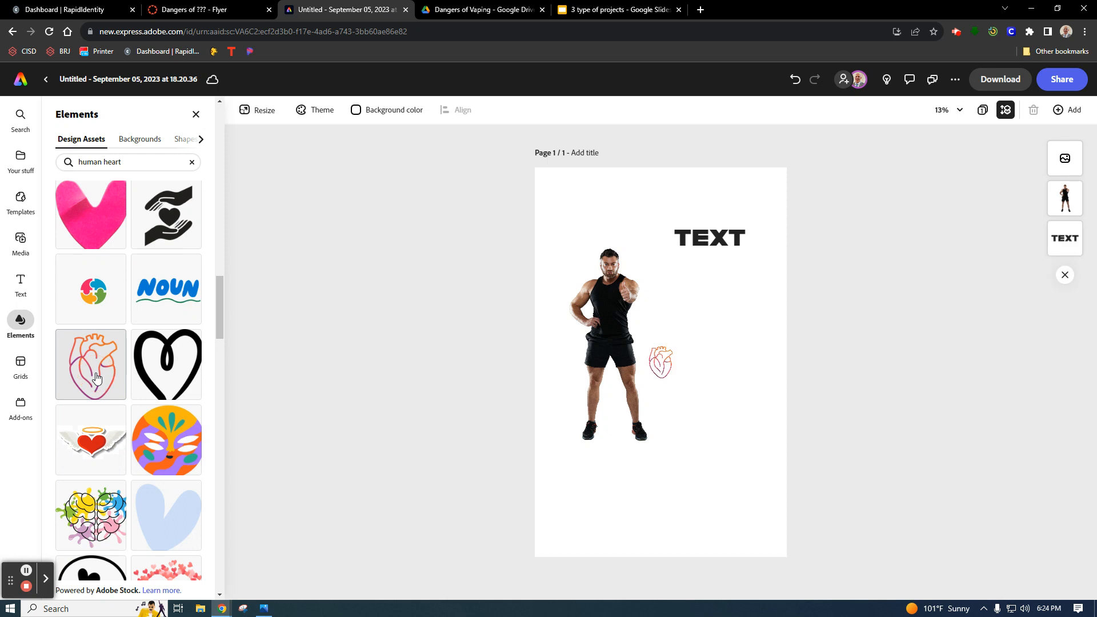
click(669, 370)
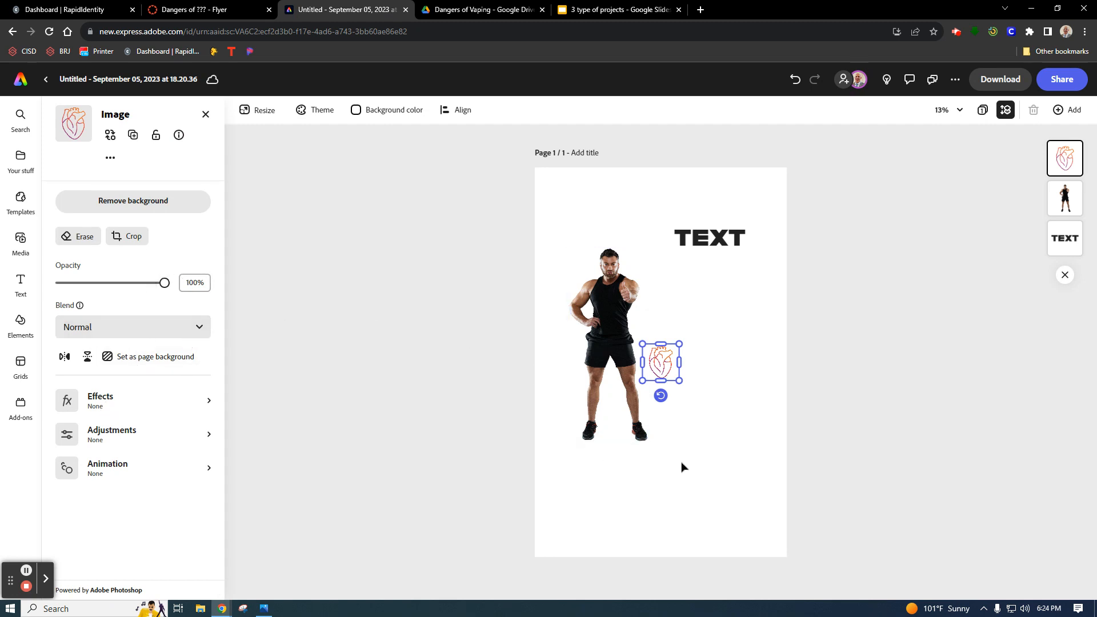
drag(656, 370, 677, 286)
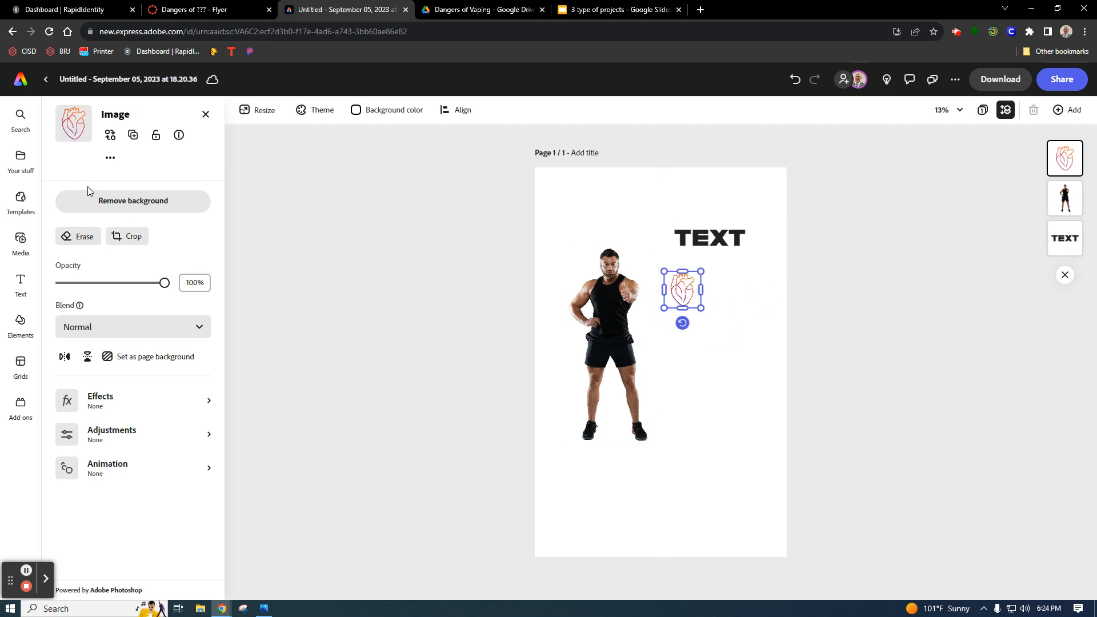
Step: Search the design assets for "arrow" and place the small curved black arrow below and to the right of the heart
click(19, 331)
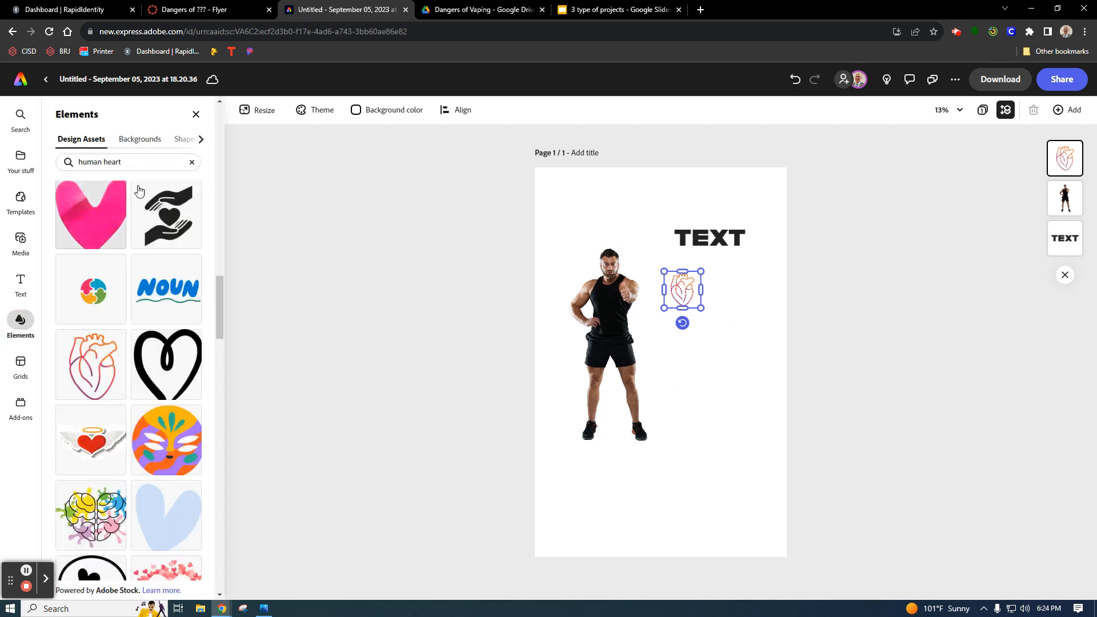
click(192, 163)
click(134, 163)
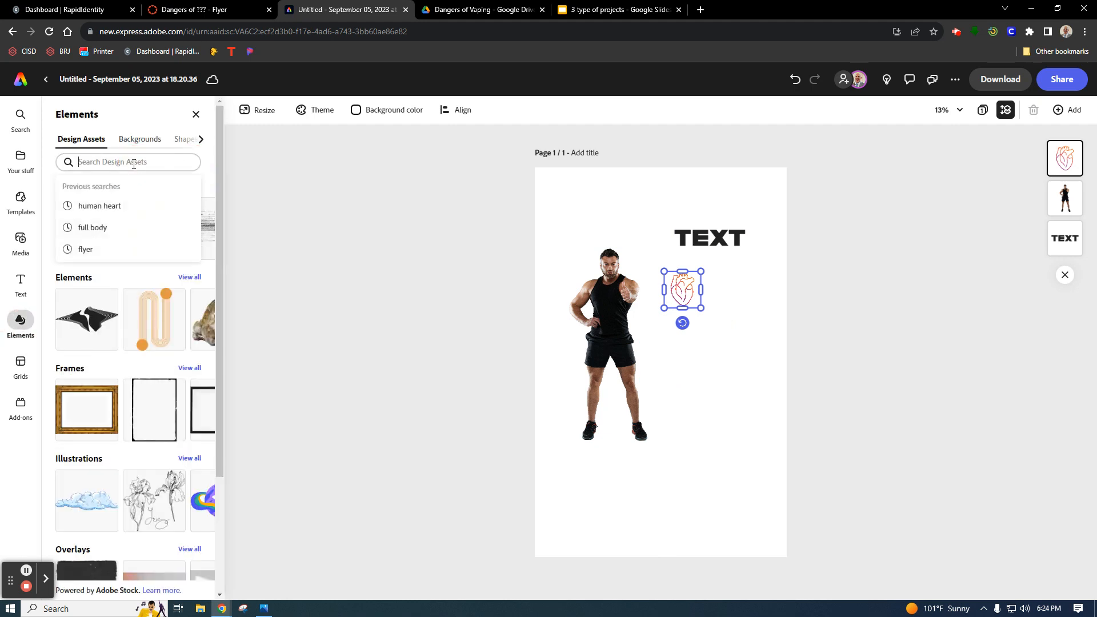
text(arrow)
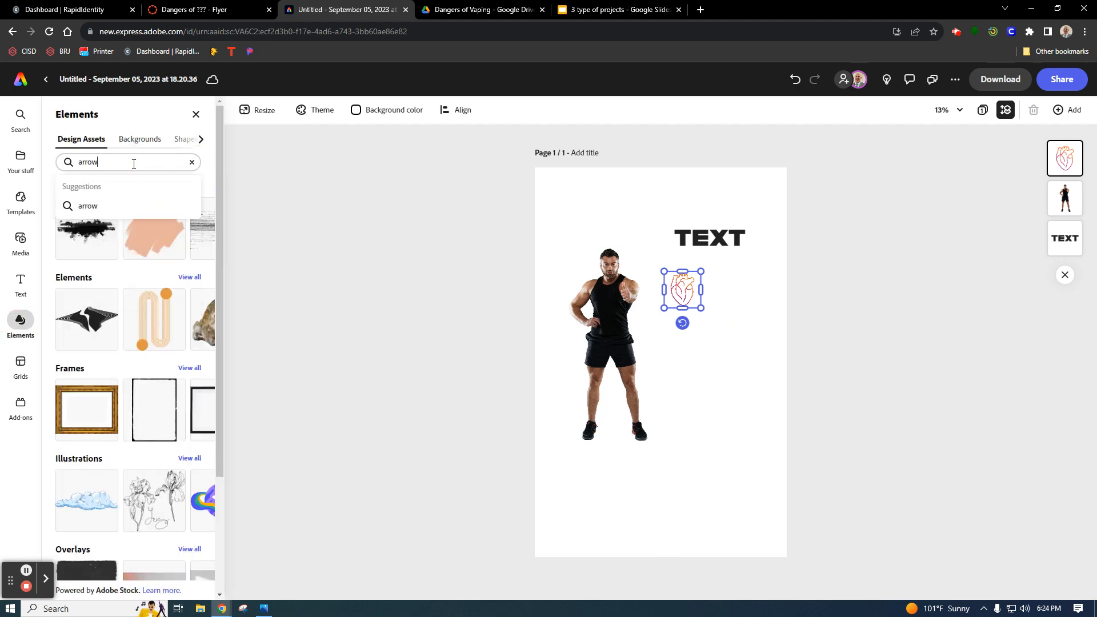
click(107, 206)
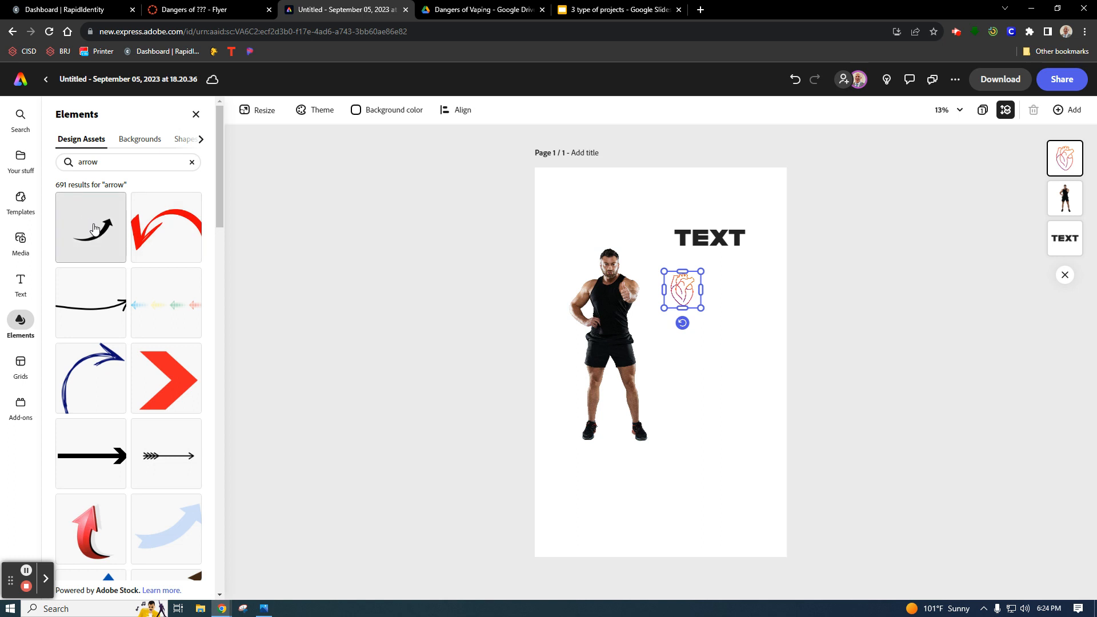
drag(86, 222, 725, 366)
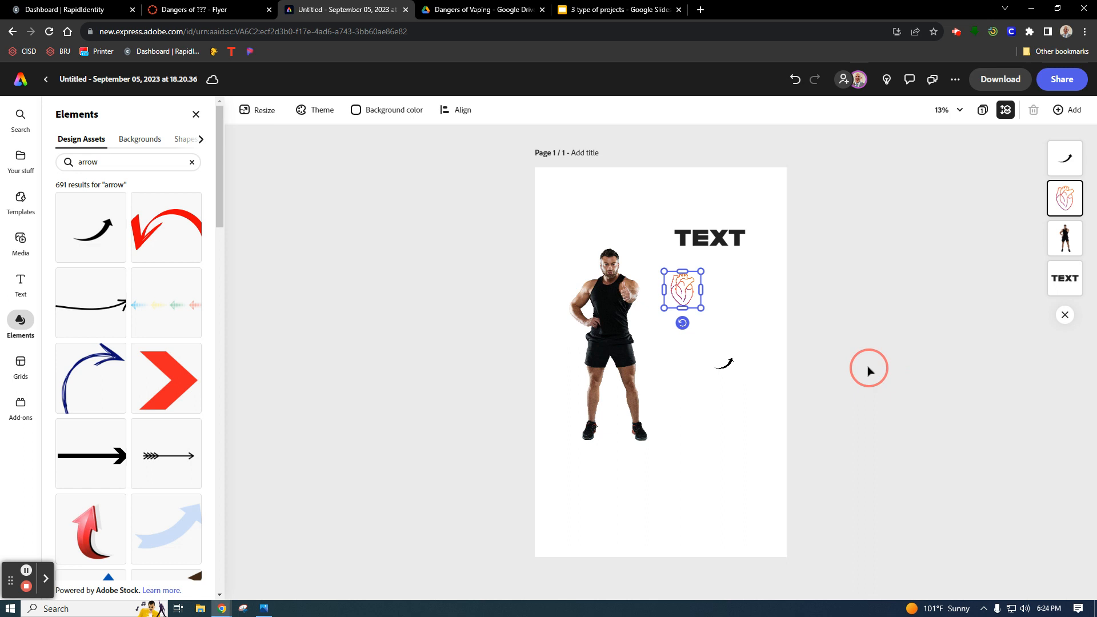
Step: Deselect the heart and download the flyer as a PNG file
click(19, 277)
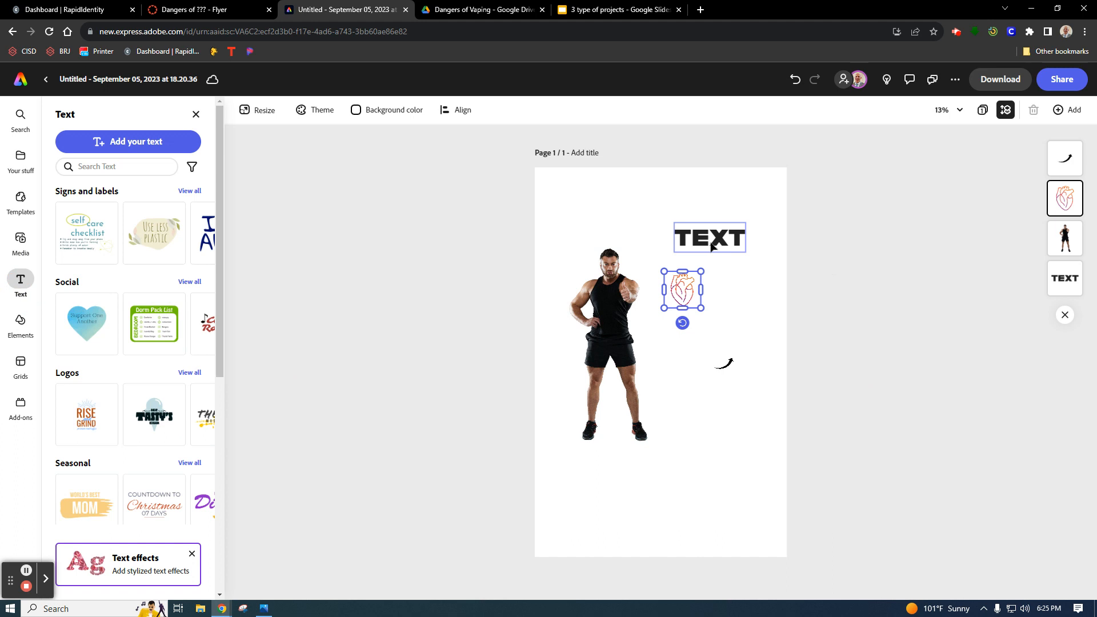
click(362, 221)
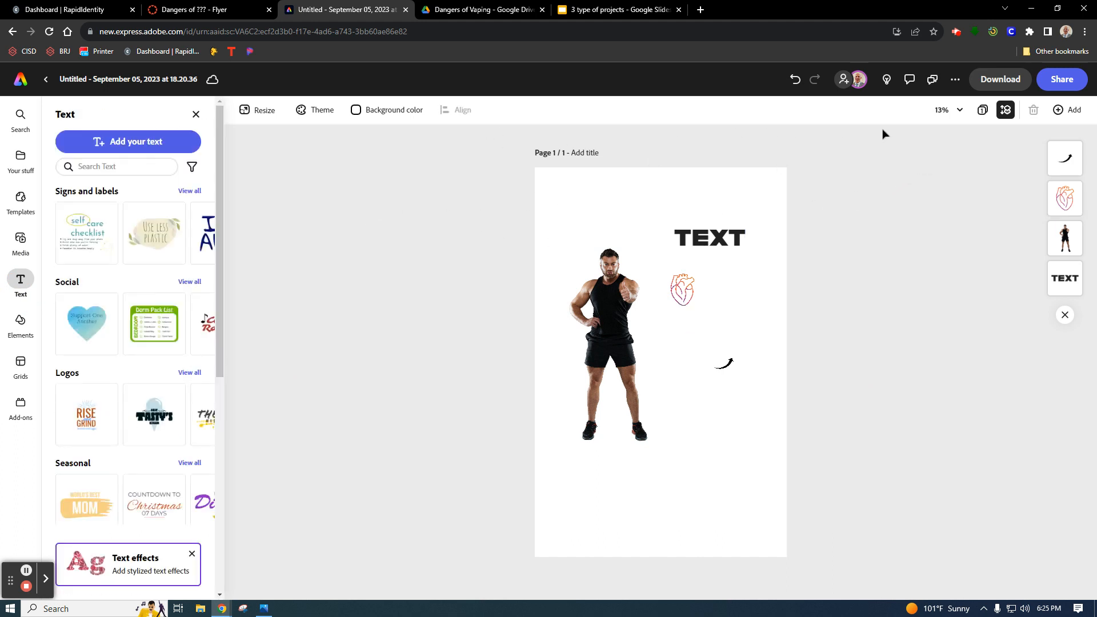
click(999, 79)
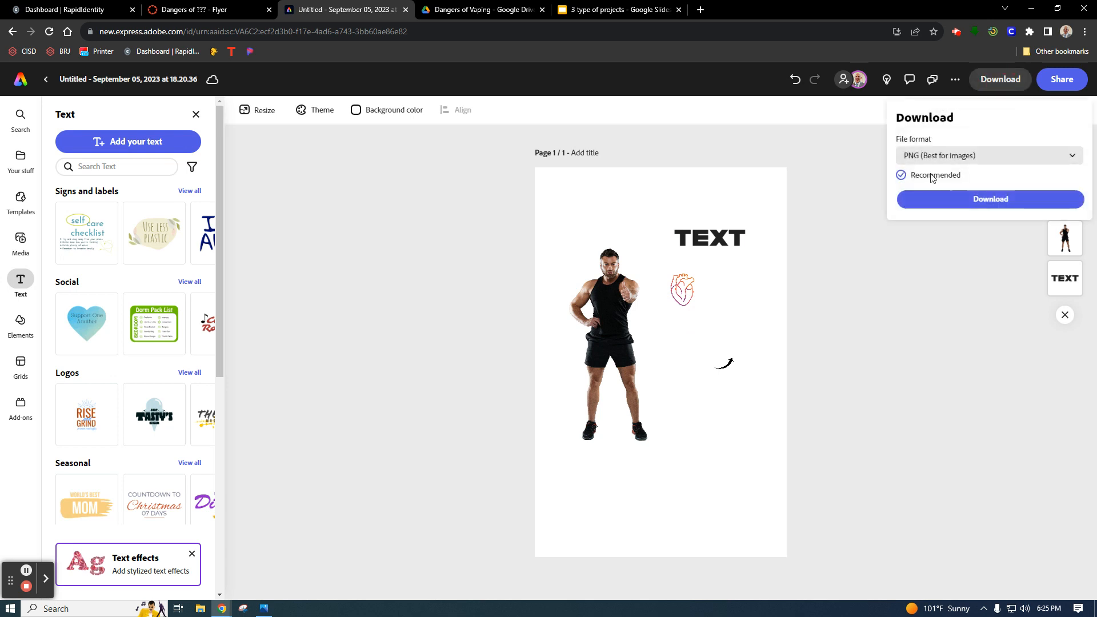
click(973, 201)
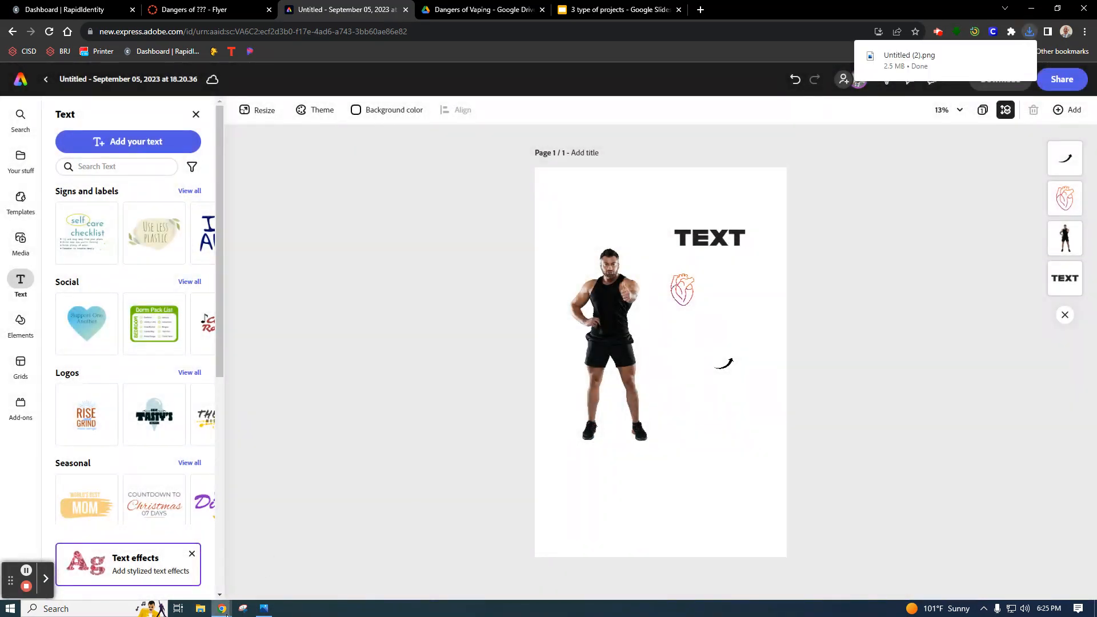
Step: Switch to the "Dangers of ??? - Flyer" assignment in Canvas and start a new submission attempt
click(223, 610)
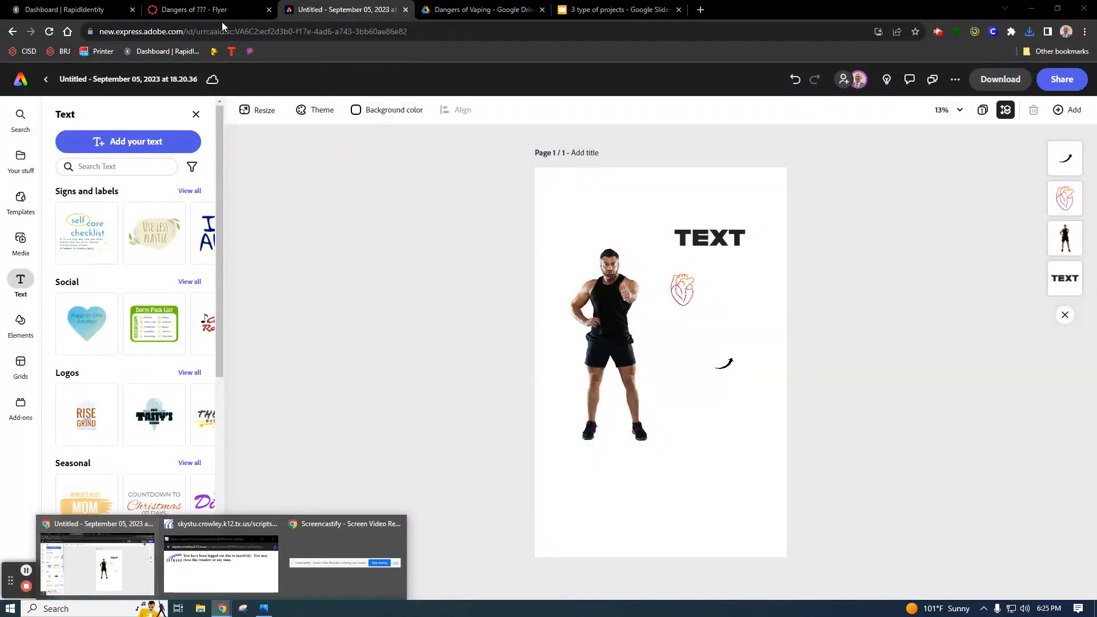
click(221, 10)
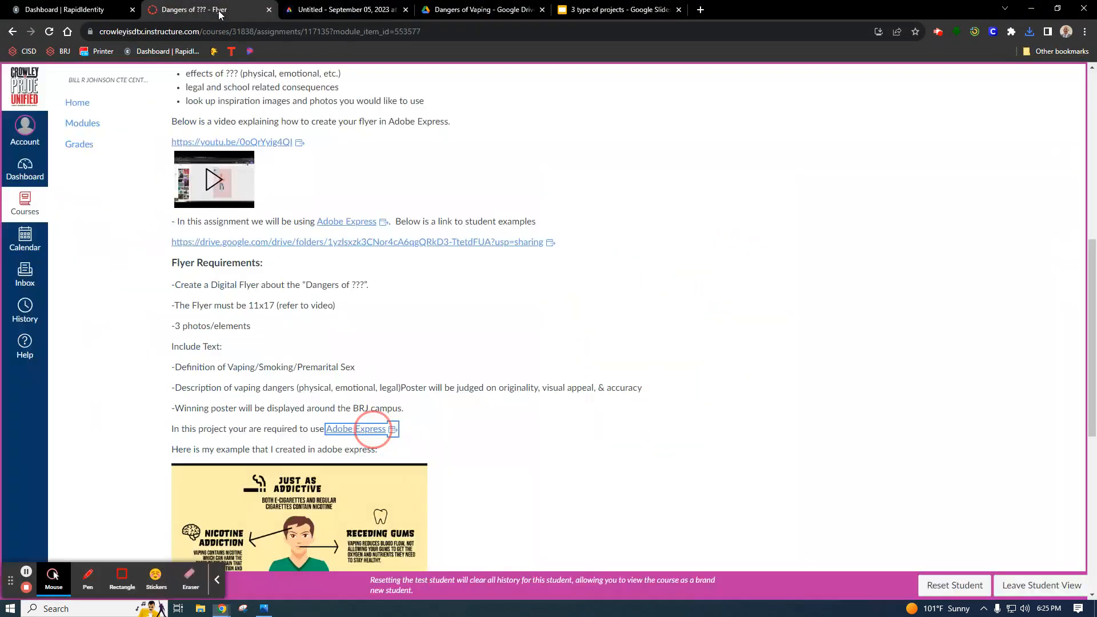
scroll(586, 237, up, 8)
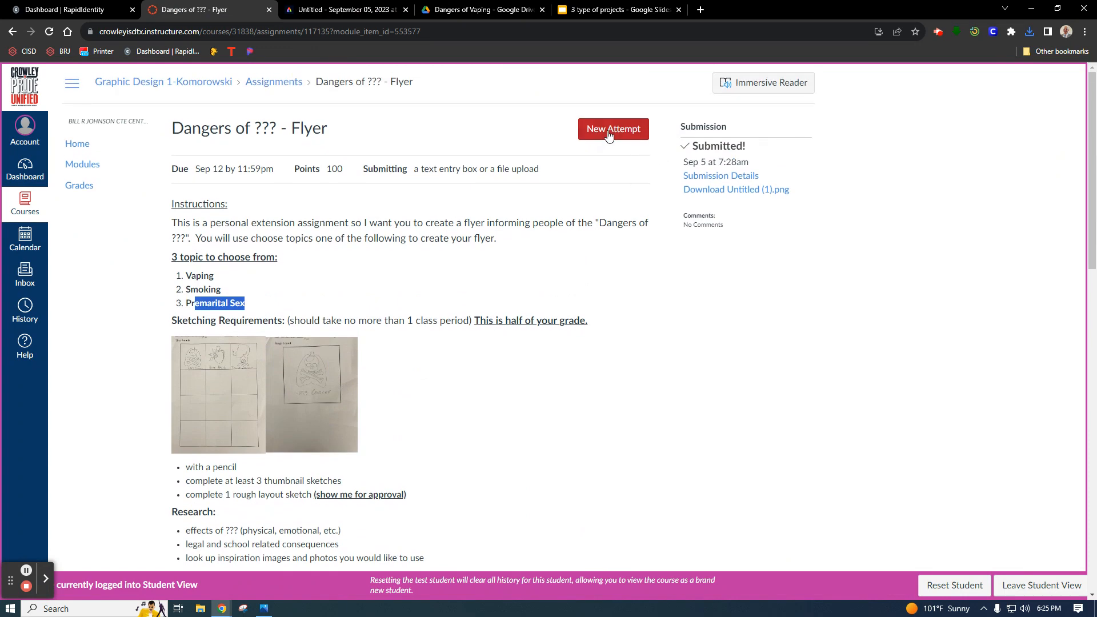
click(608, 135)
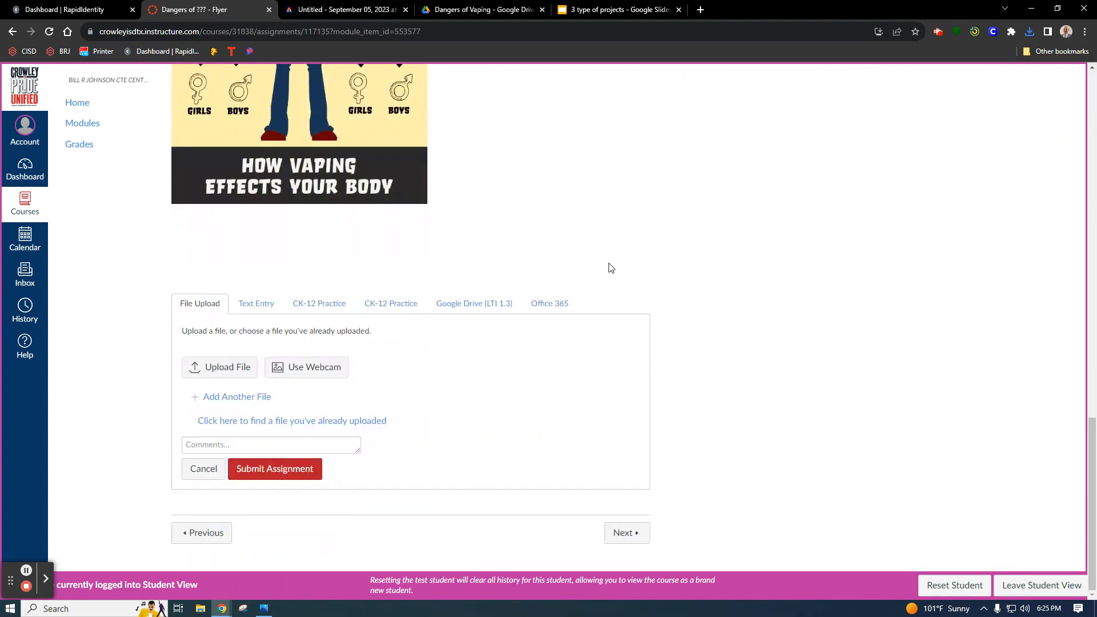
Step: Attach Untitled (2).png from the Downloads folder as the file upload and submit the assignment
click(230, 366)
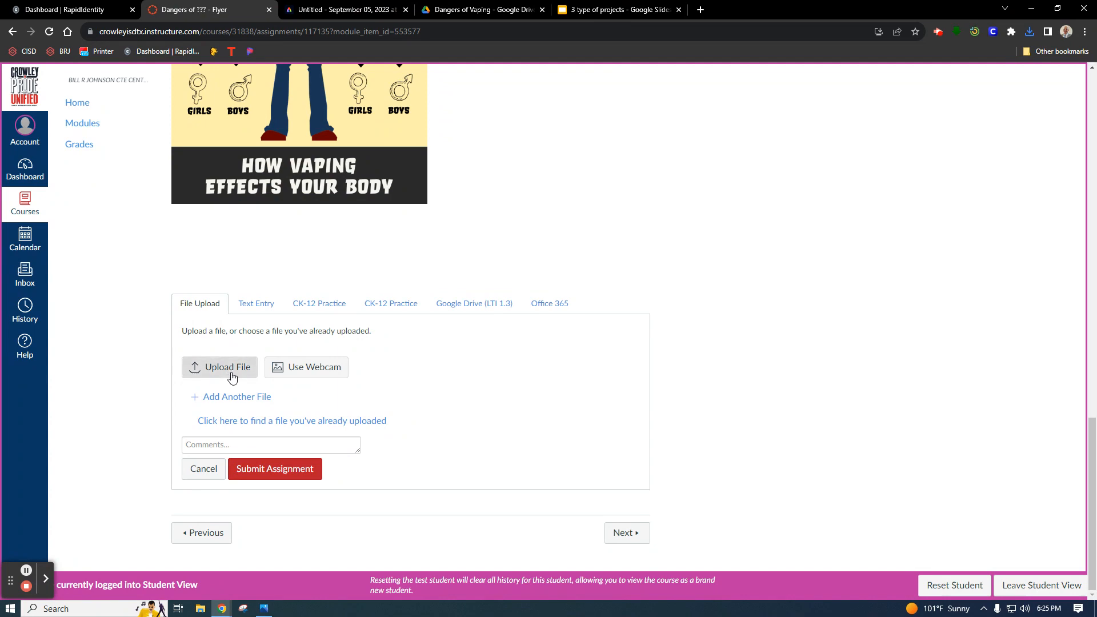
click(208, 367)
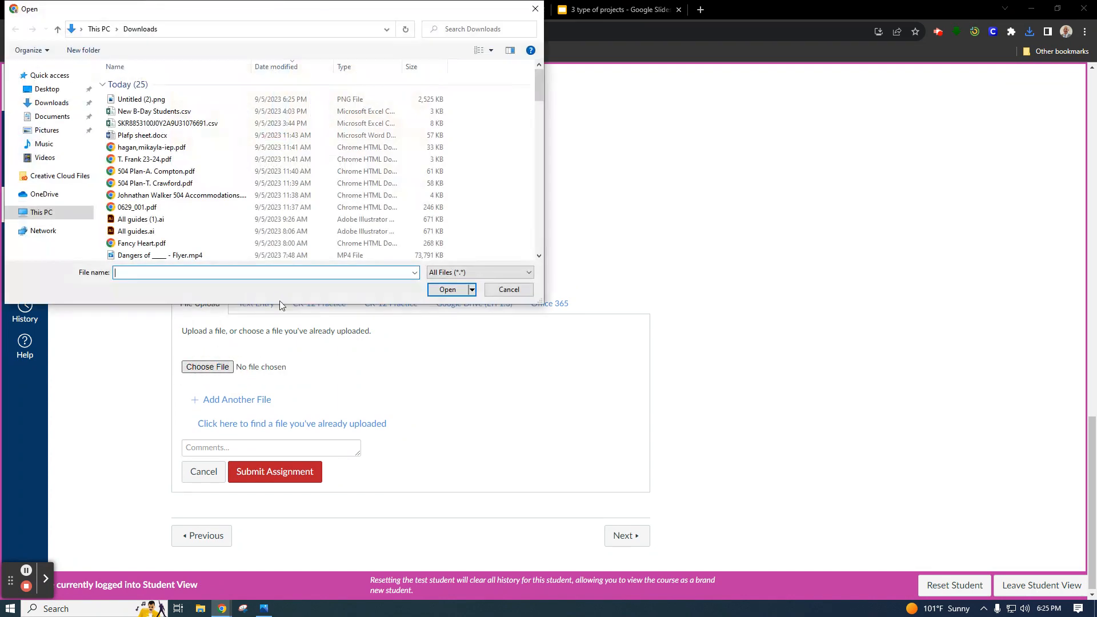
click(60, 106)
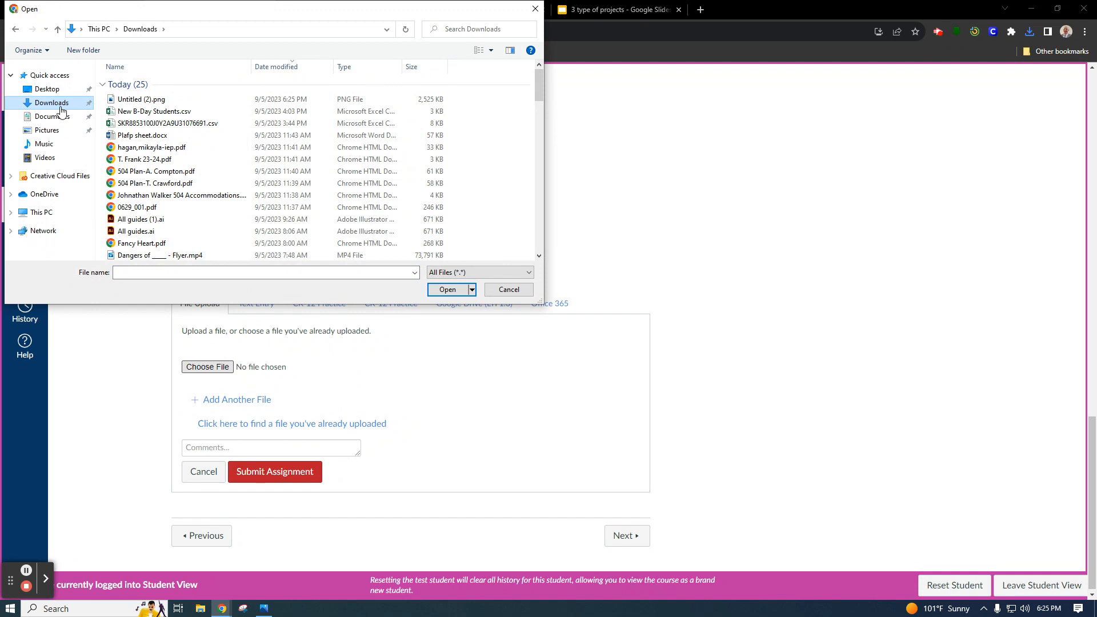
click(141, 100)
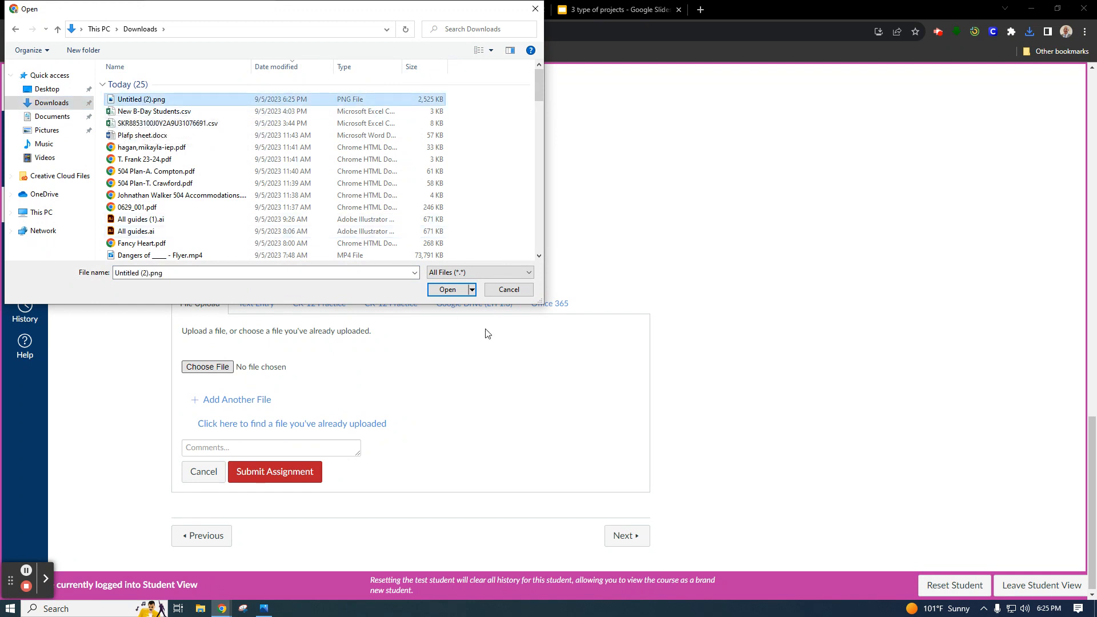
click(447, 290)
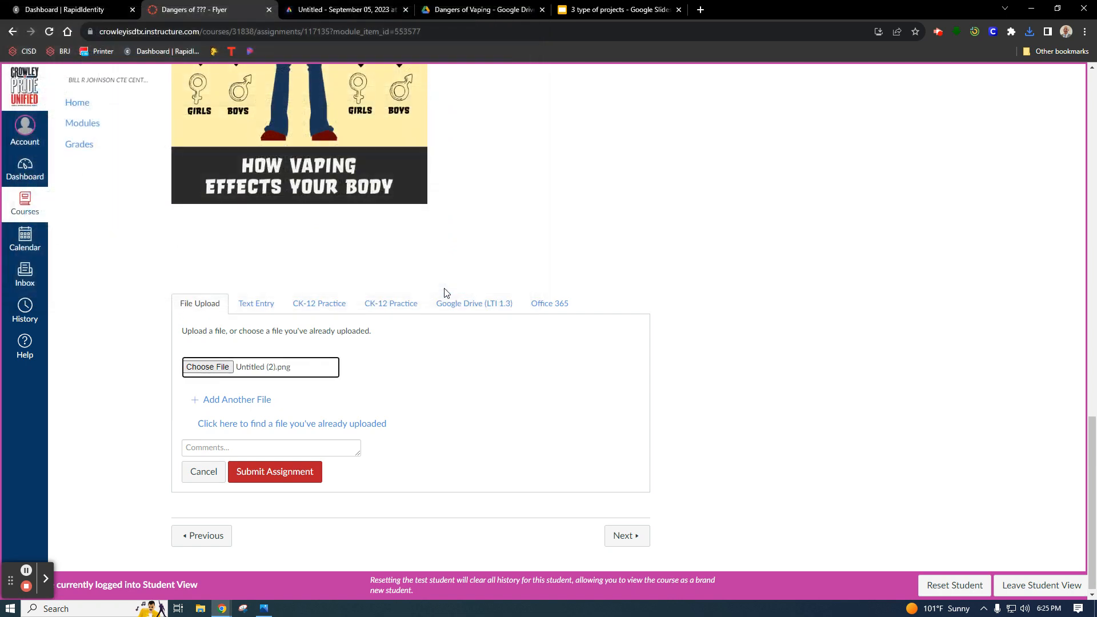
click(282, 475)
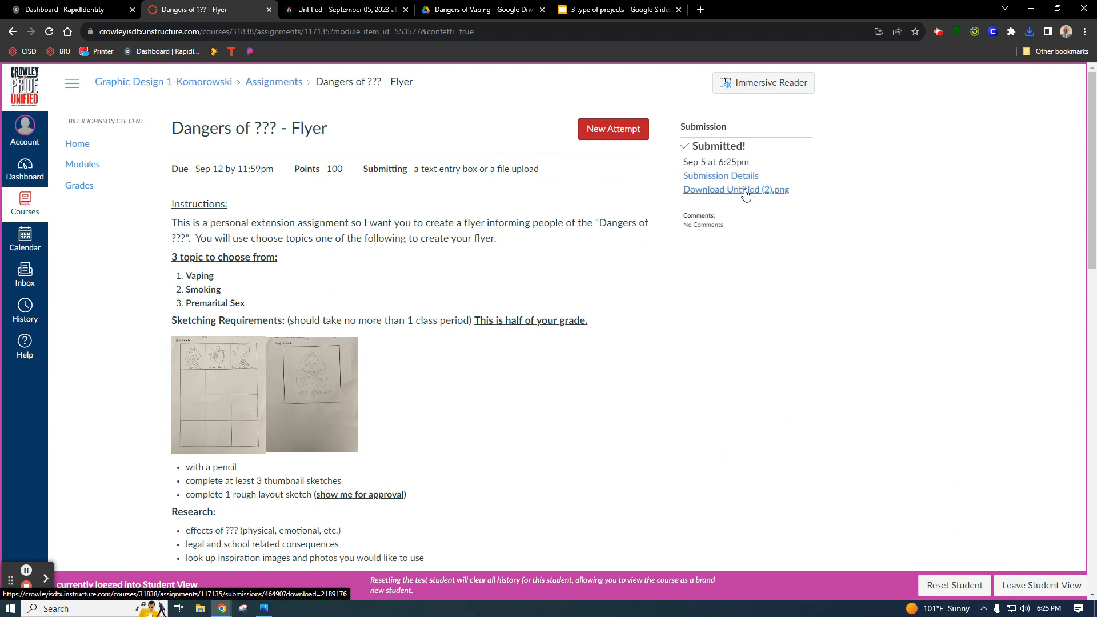
Step: Download the submitted Untitled (2).png from the submission details, view the image to check it, and close the viewer
click(745, 191)
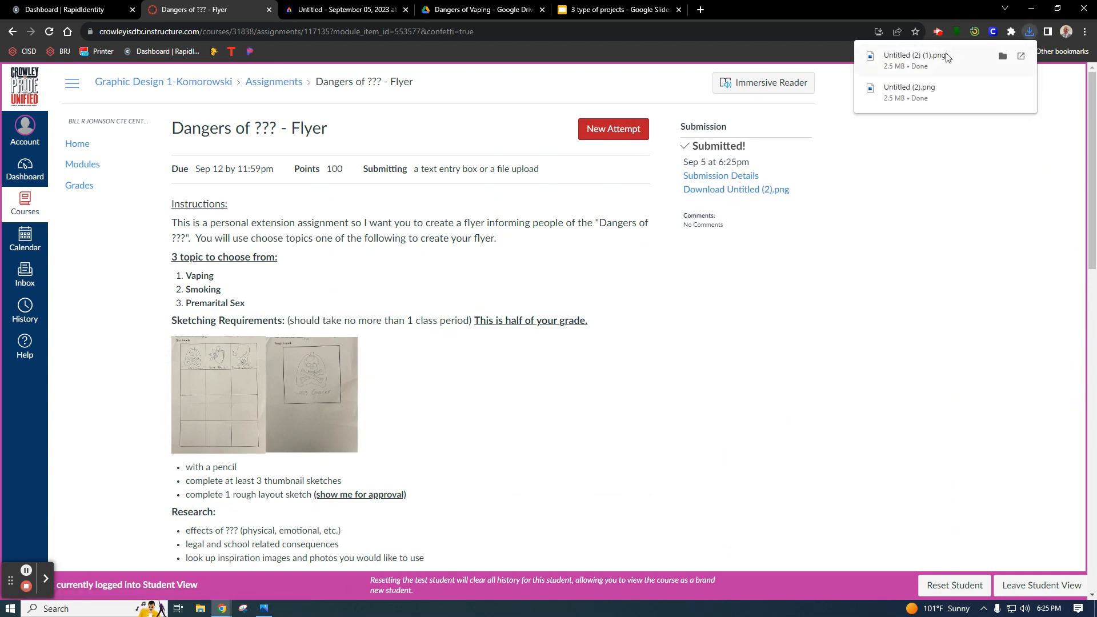
click(889, 63)
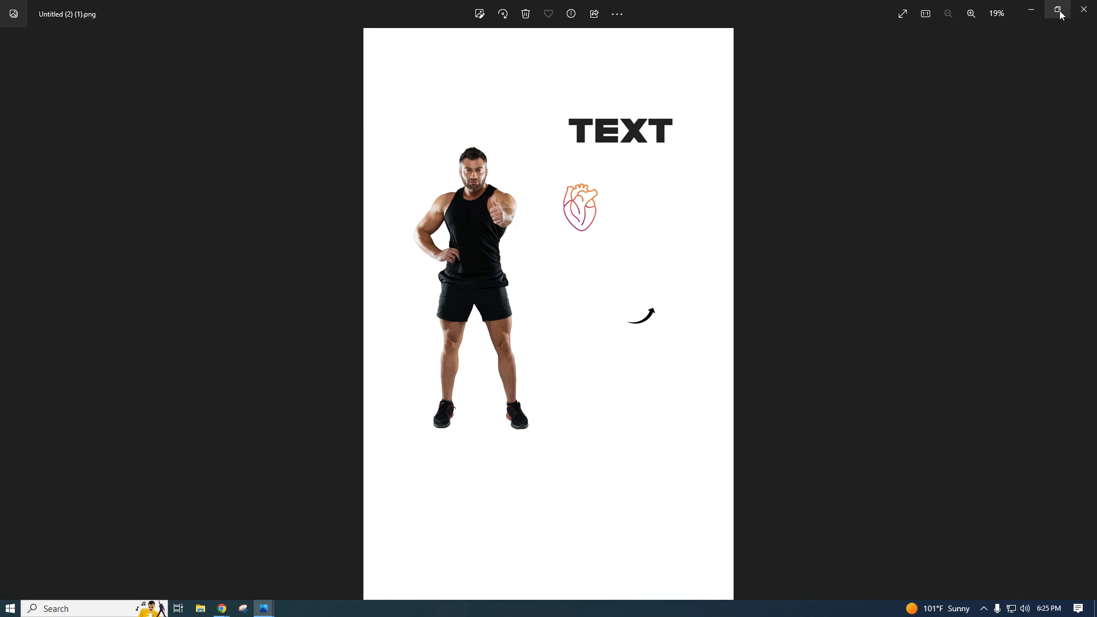
click(1084, 10)
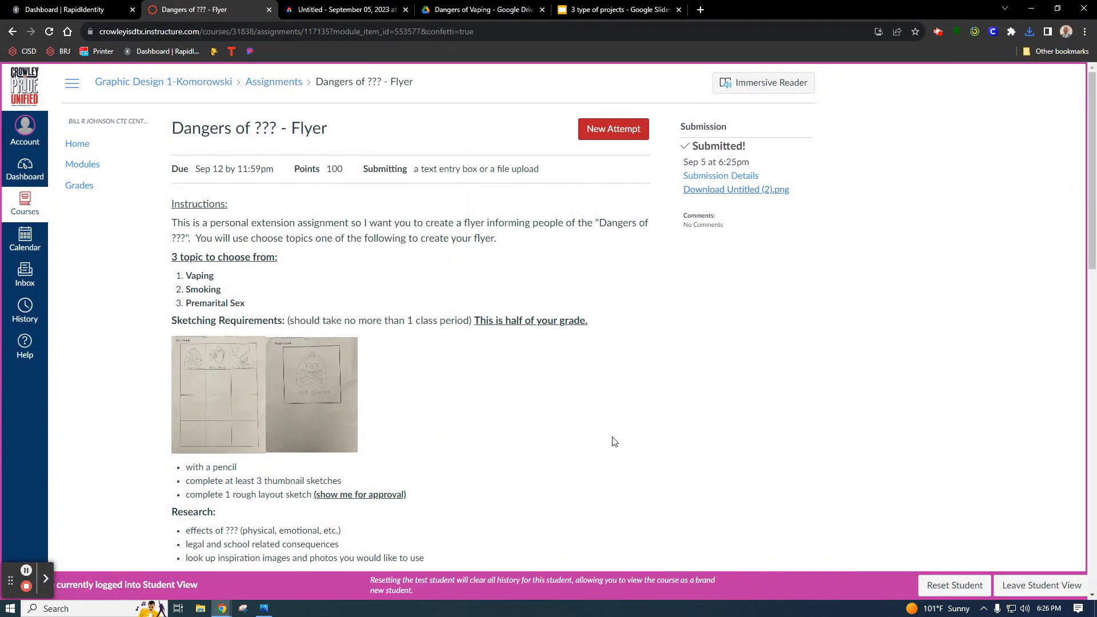